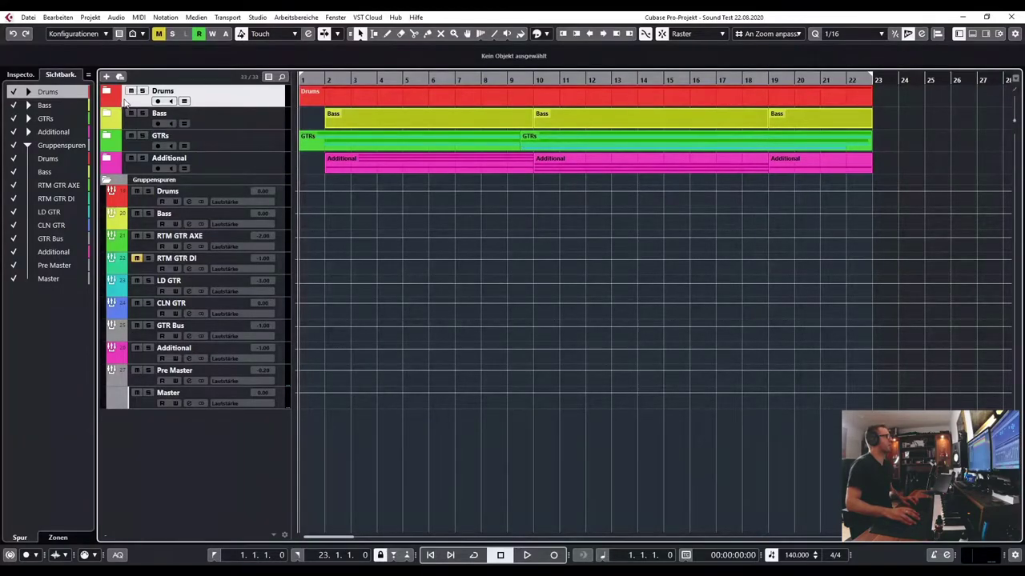
# Expand the Drums folder and look at the instrument loaded on the Drums (The Korea) track, closing its window when done.
pyautogui.click(105, 93)
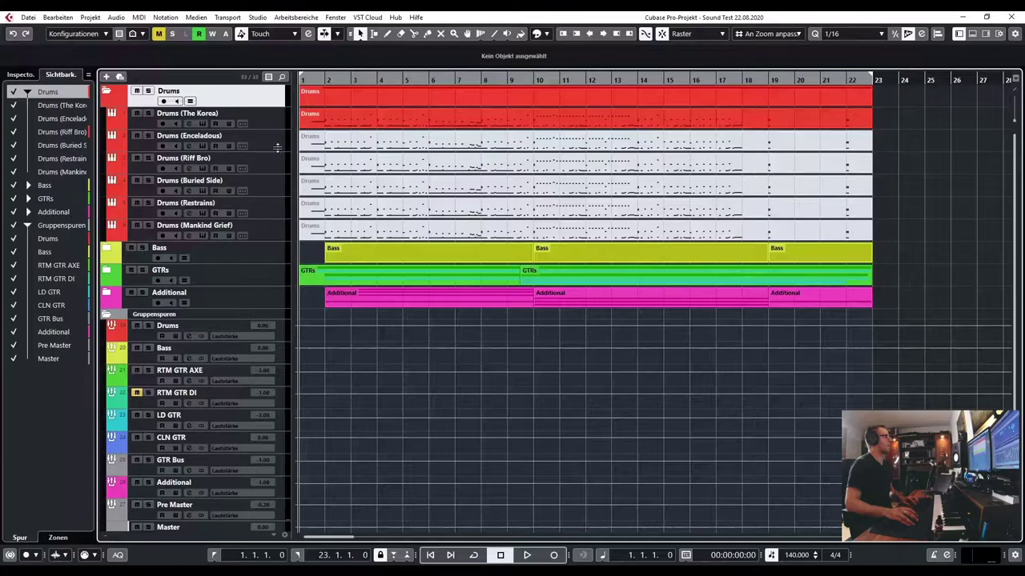
pyautogui.click(272, 121)
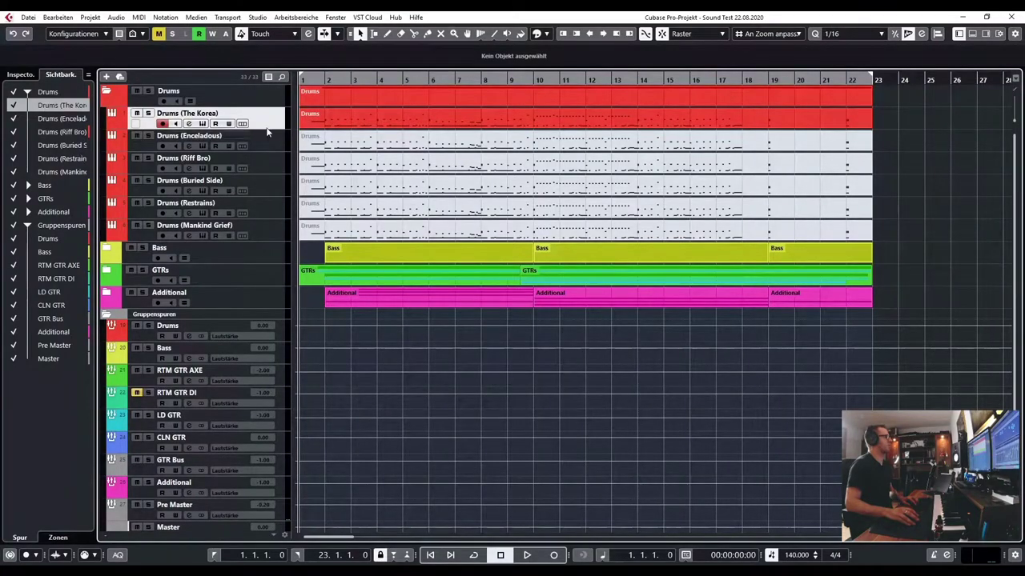
pyautogui.click(202, 124)
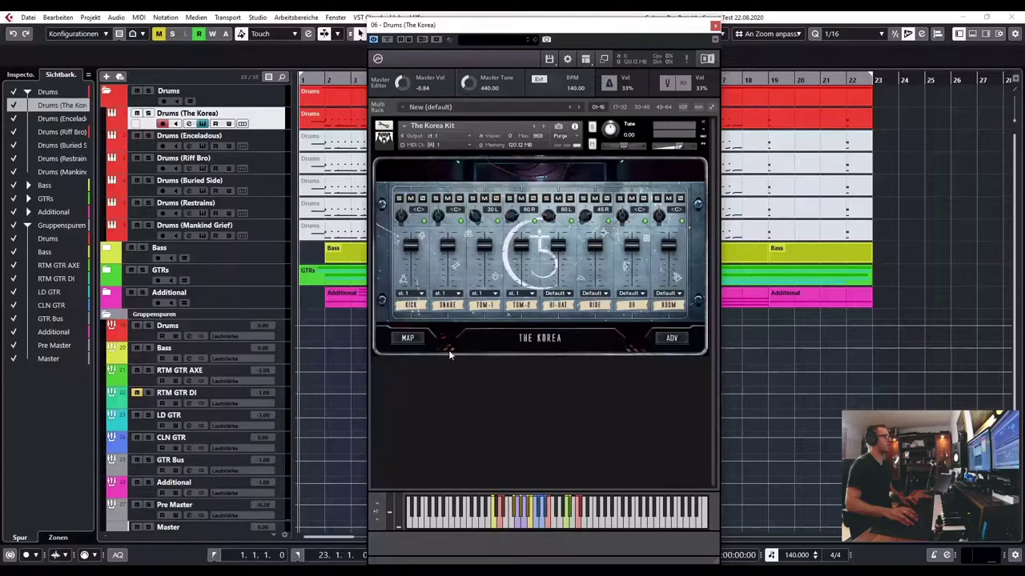
pyautogui.click(716, 25)
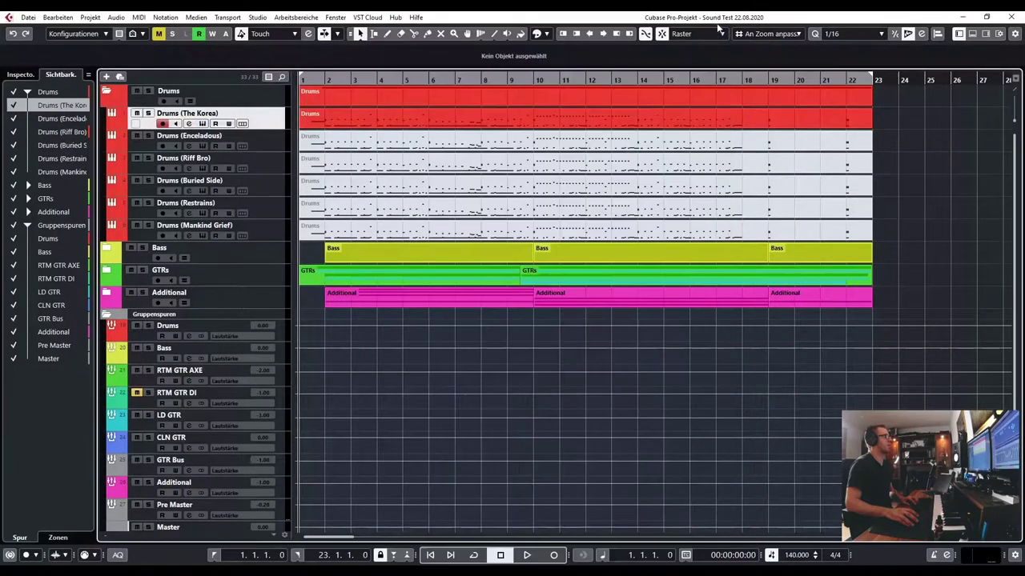
# Collapse the Drums folder and play the full arrangement from bar 1 through bar 22.
pyautogui.click(107, 92)
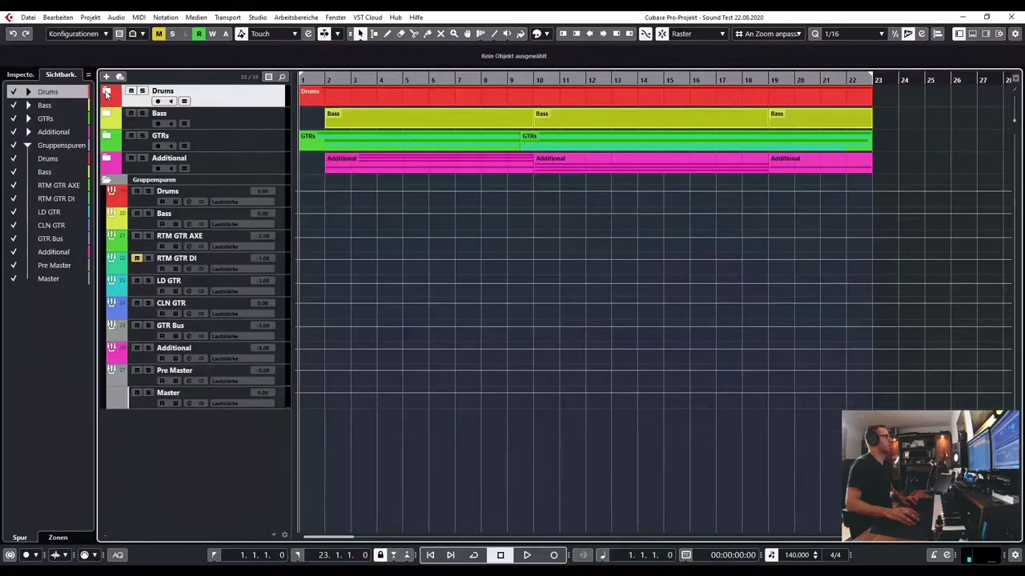
pyautogui.press('space')
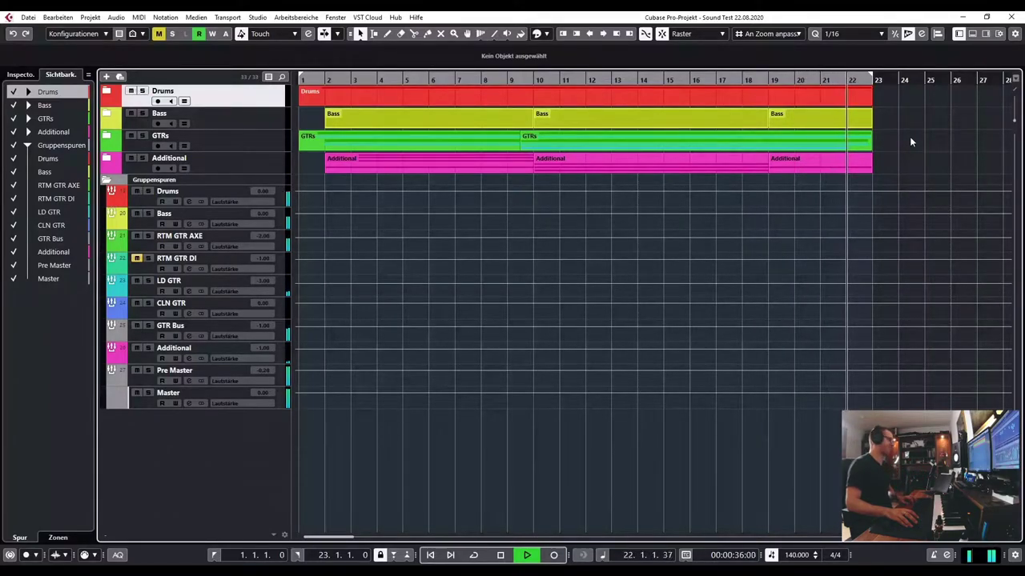
pyautogui.press('space')
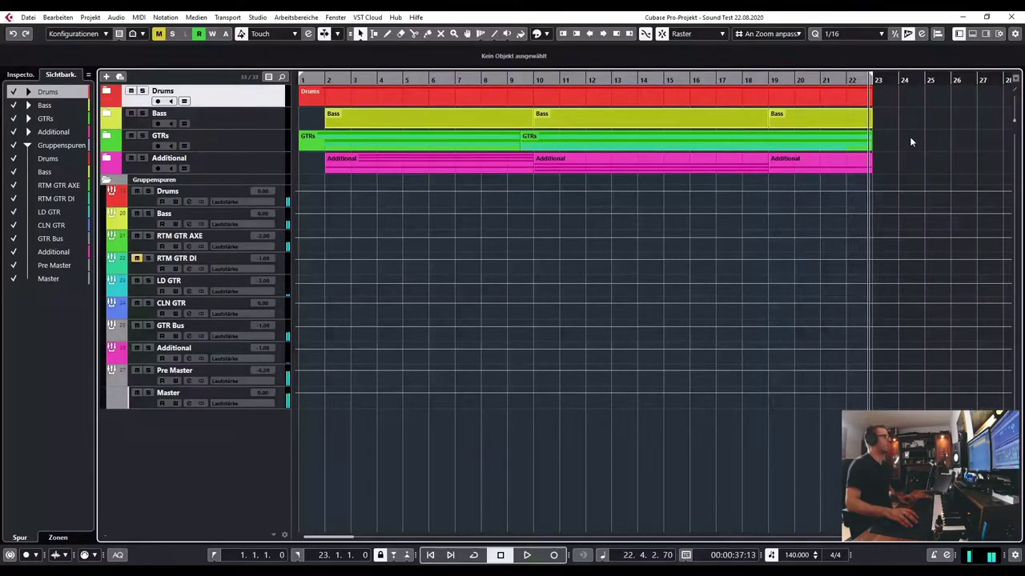
# Reopen the Drums (The Korea) instrument and examine its note mapping page and the available keymap presets.
pyautogui.click(111, 93)
pyautogui.click(145, 126)
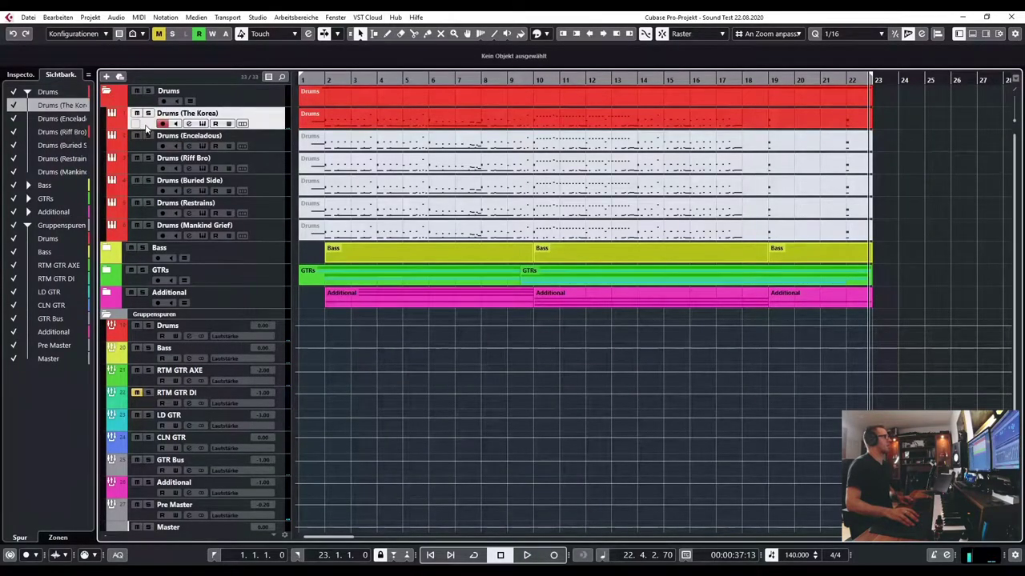
pyautogui.click(201, 125)
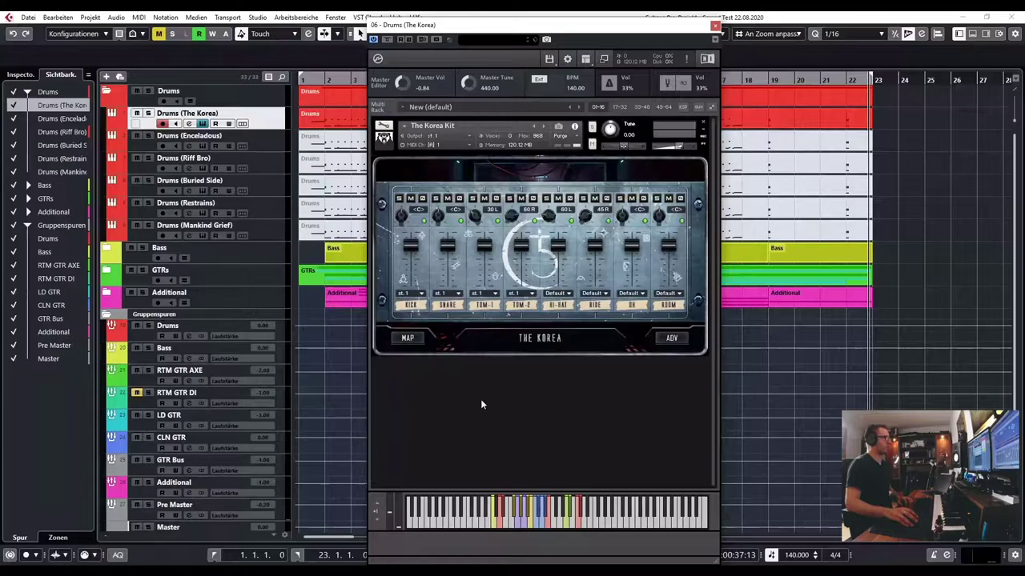
pyautogui.click(407, 338)
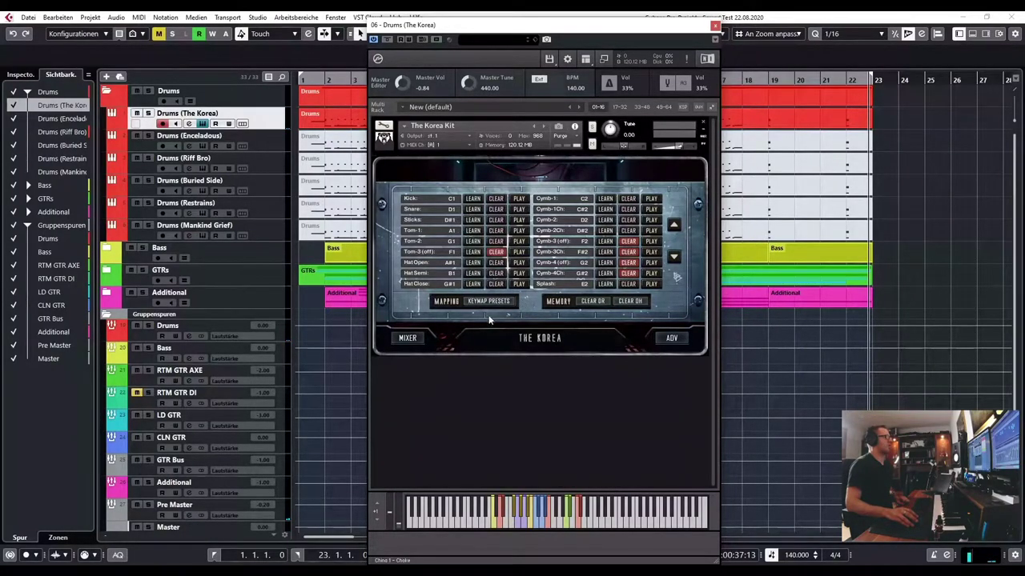
pyautogui.click(407, 338)
pyautogui.click(408, 338)
pyautogui.click(483, 304)
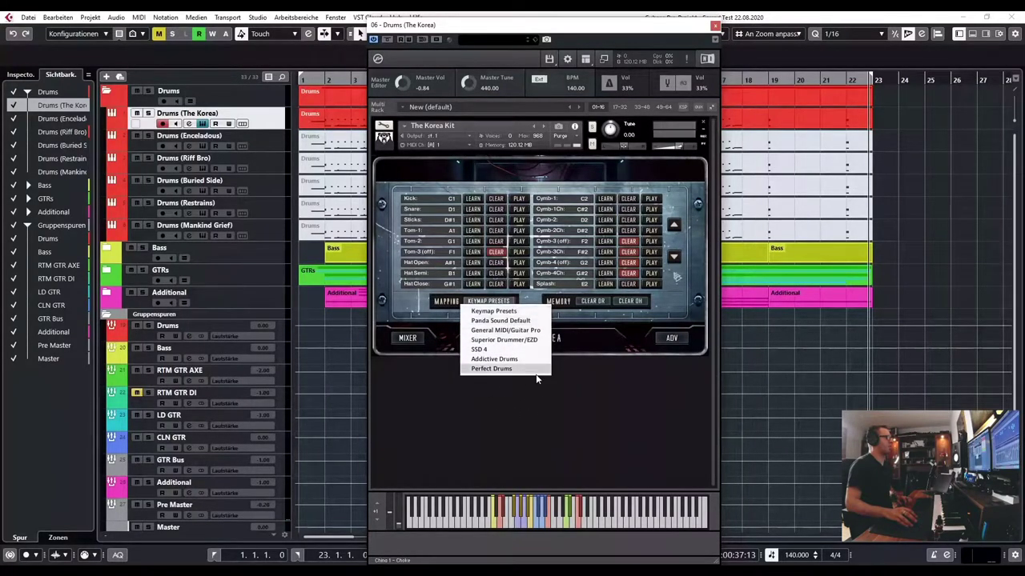
pyautogui.click(574, 384)
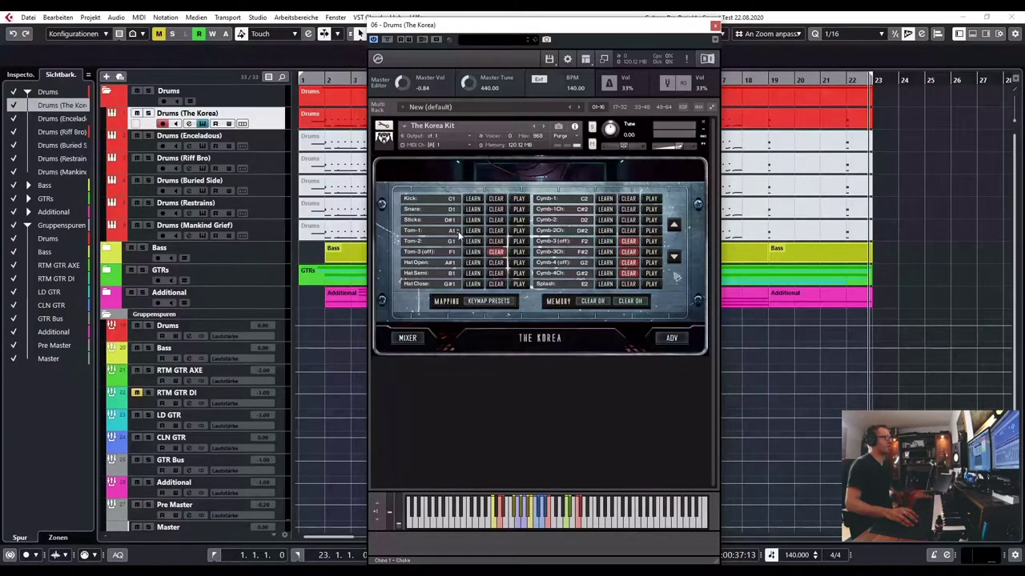
pyautogui.click(342, 126)
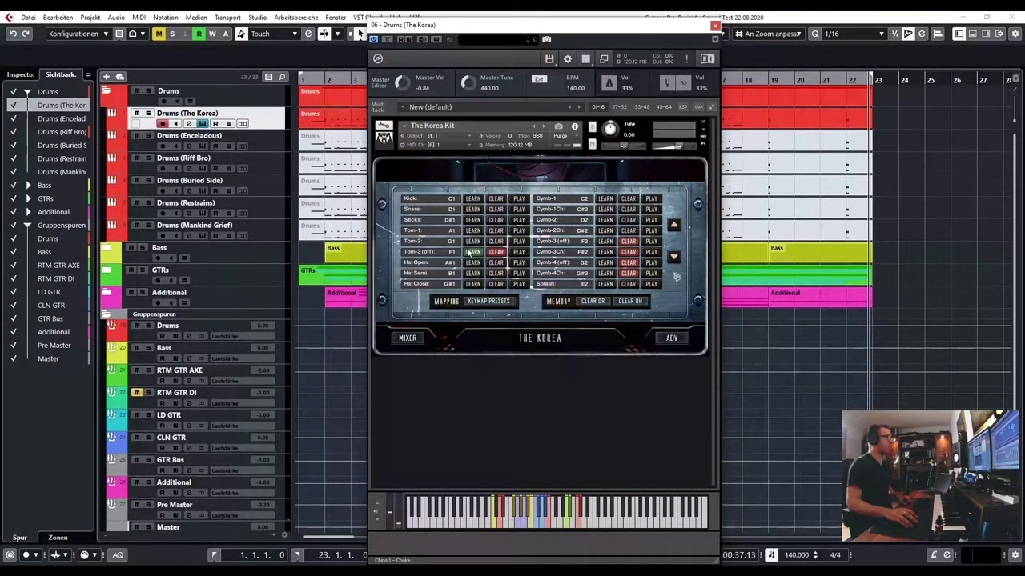
# Review The Korea kit's mixer page and its advanced channel settings, and close the instrument window.
pyautogui.click(408, 338)
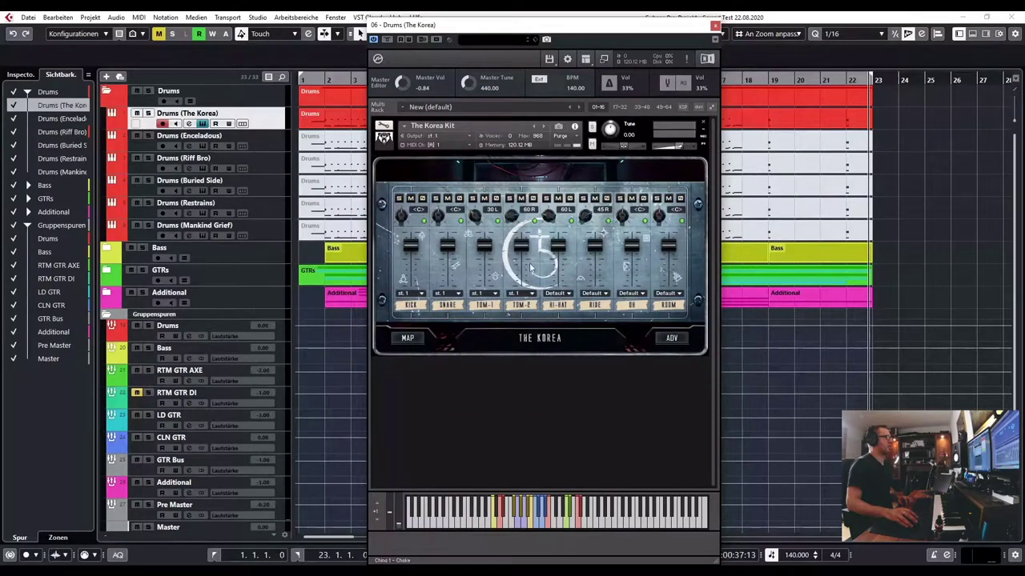
pyautogui.click(672, 338)
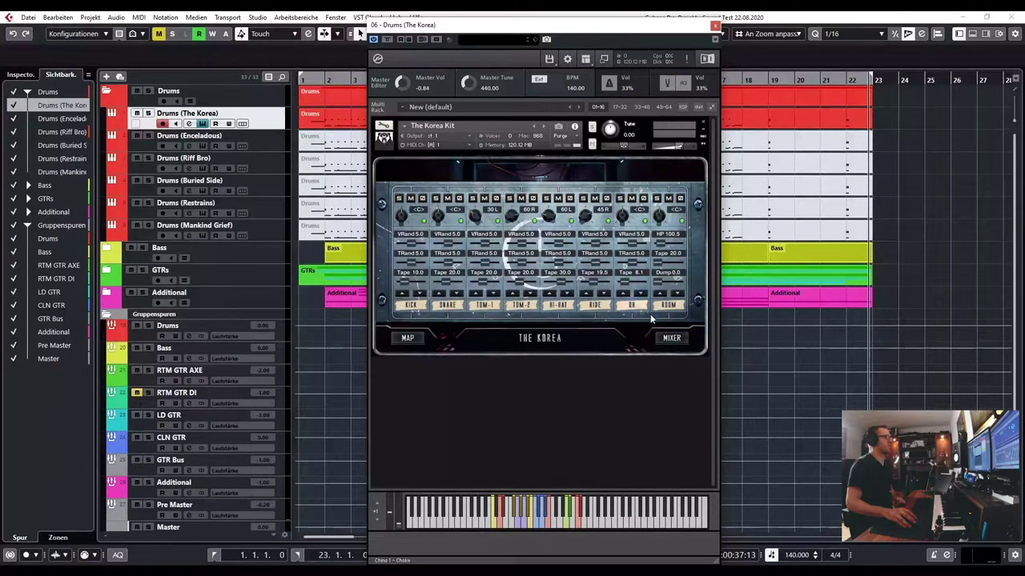
pyautogui.click(668, 338)
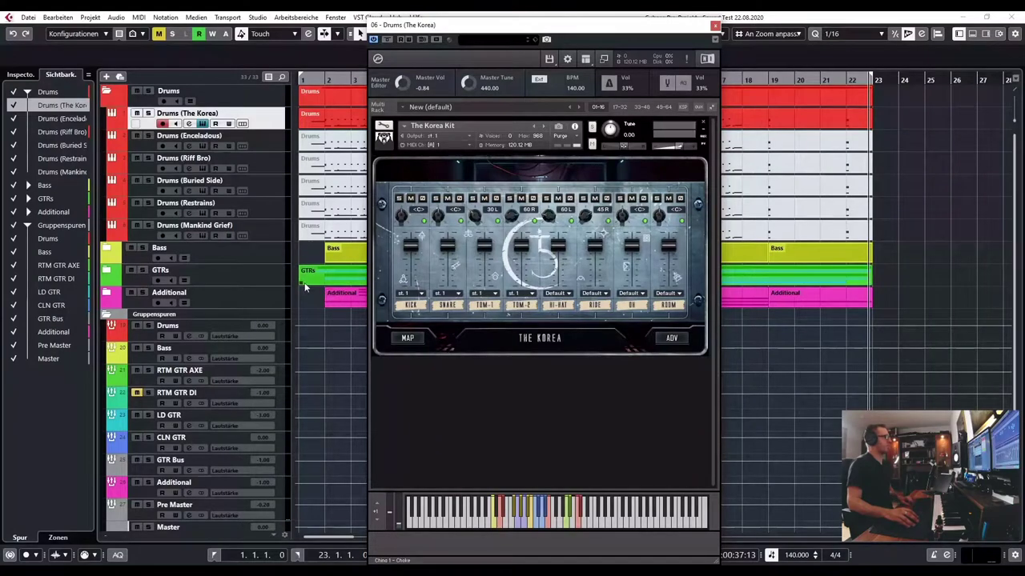
pyautogui.click(715, 26)
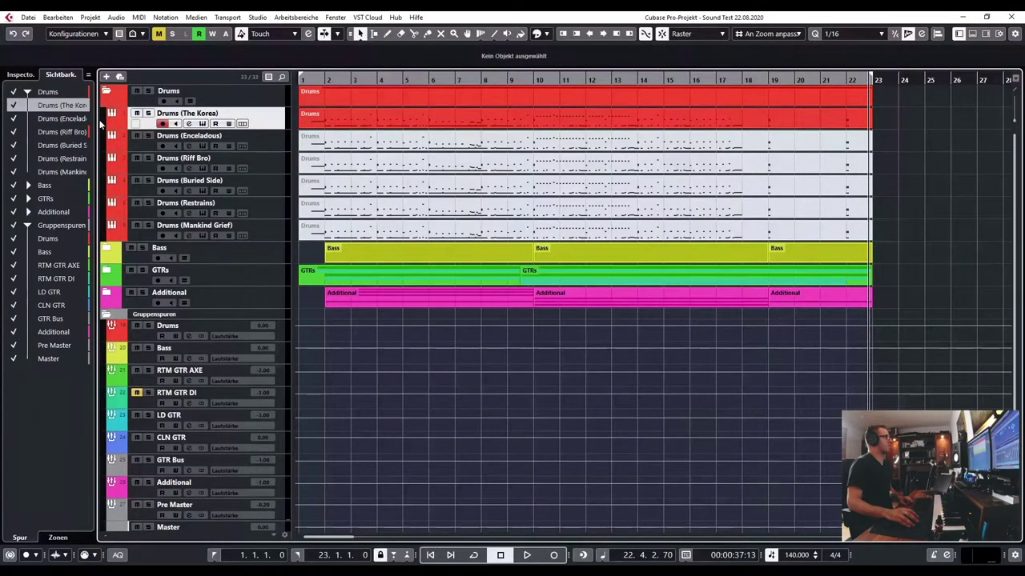
# Inspect the channel settings of the Drums (The Korea) track and of the Drums group channel, including the group's sends.
pyautogui.click(189, 123)
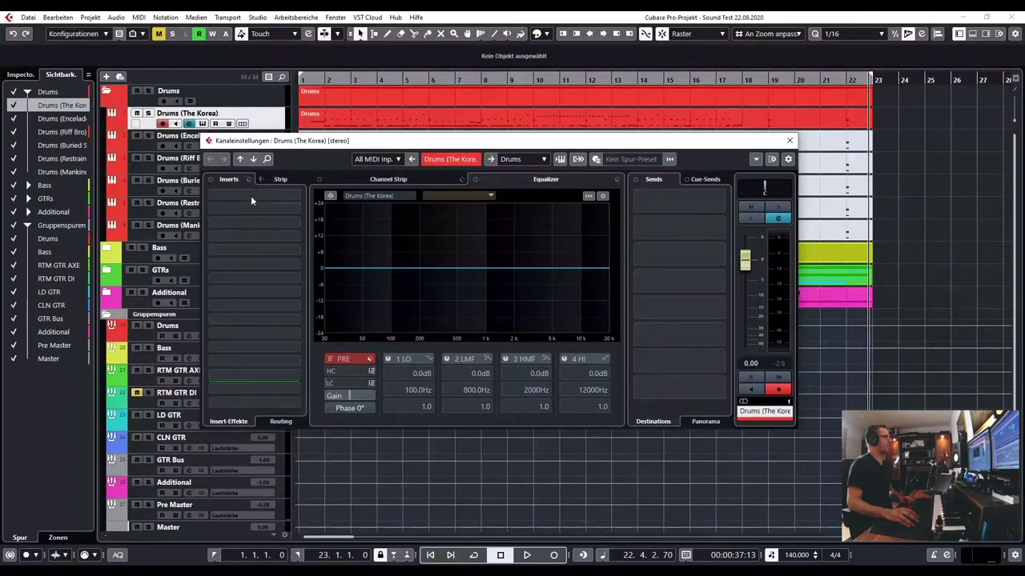
pyautogui.click(786, 145)
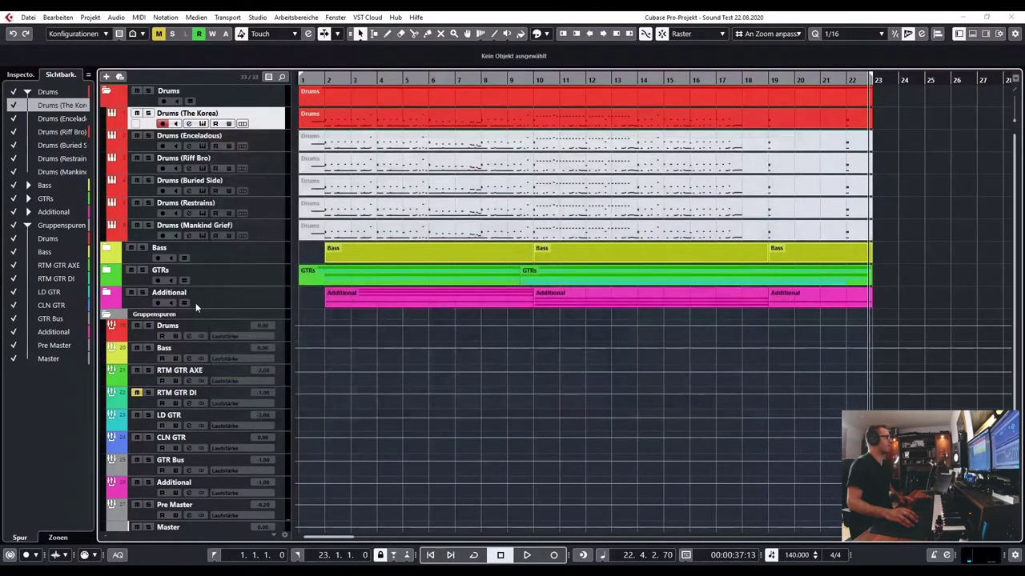
pyautogui.click(144, 341)
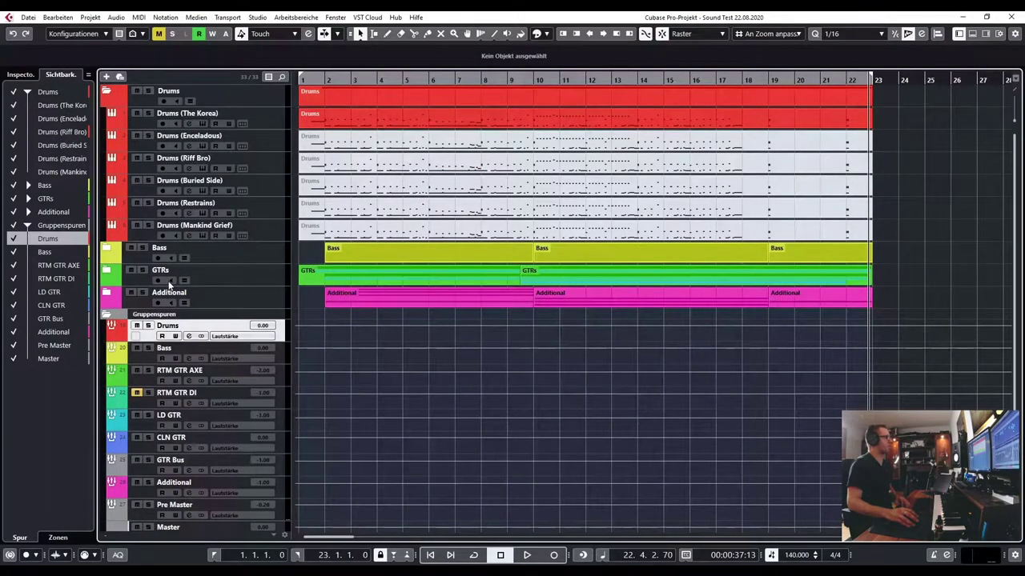
pyautogui.click(190, 336)
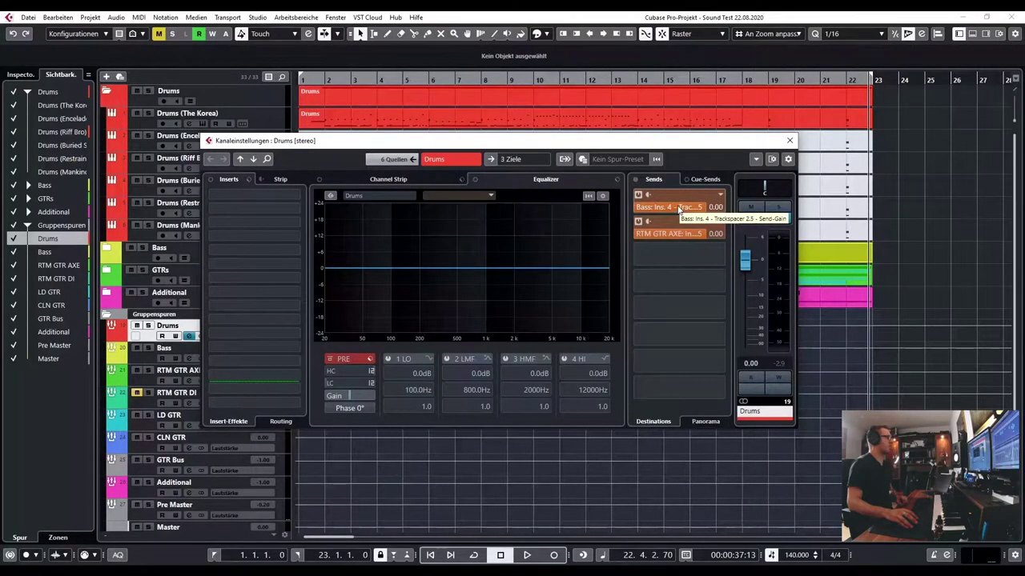
pyautogui.click(789, 142)
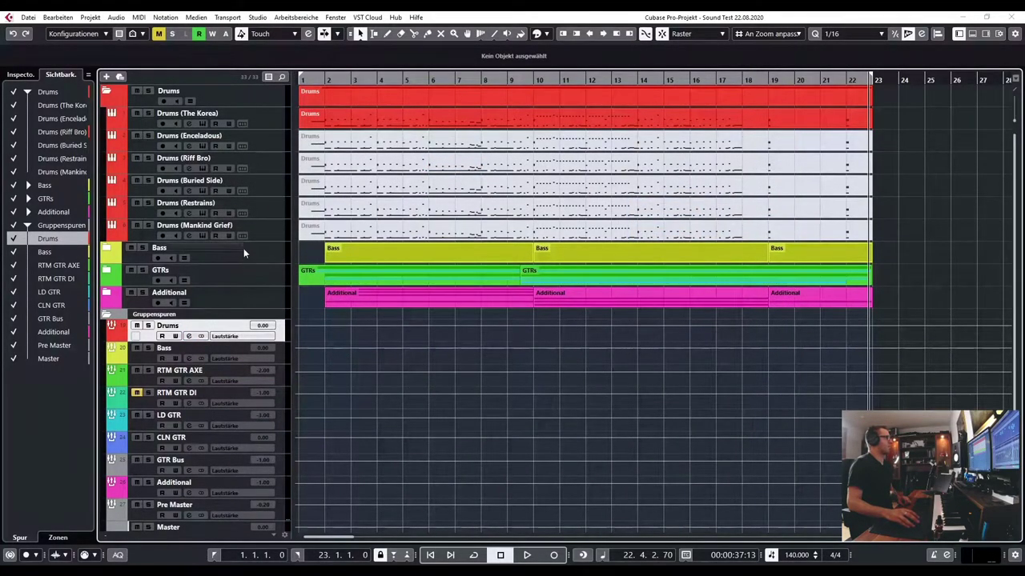
# Open the Drums (The Korea) part in the Key Editor, play it soloed from the start to about bar 18, and close the editor.
pyautogui.click(840, 120)
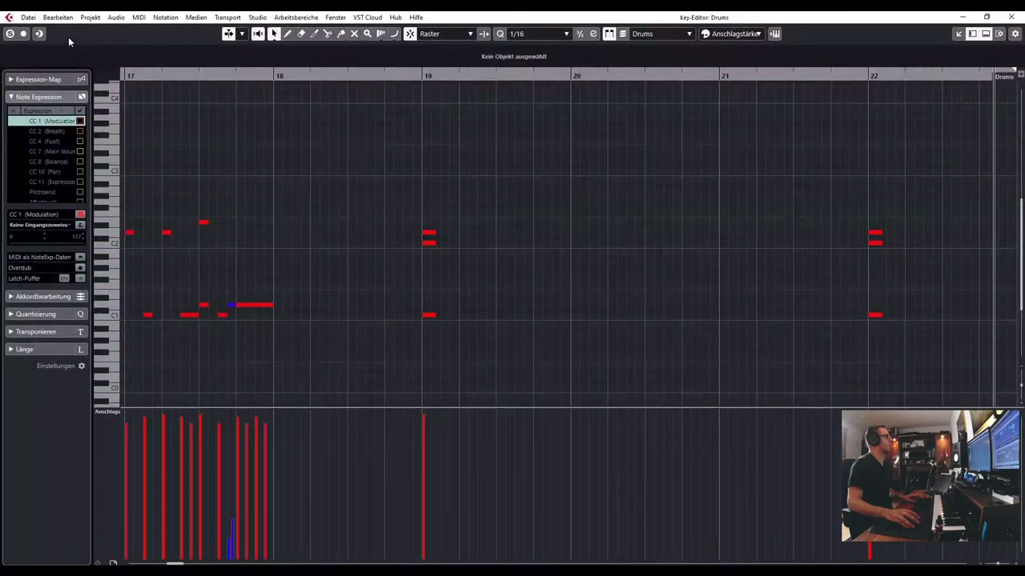
pyautogui.scroll(-8, 343, 165)
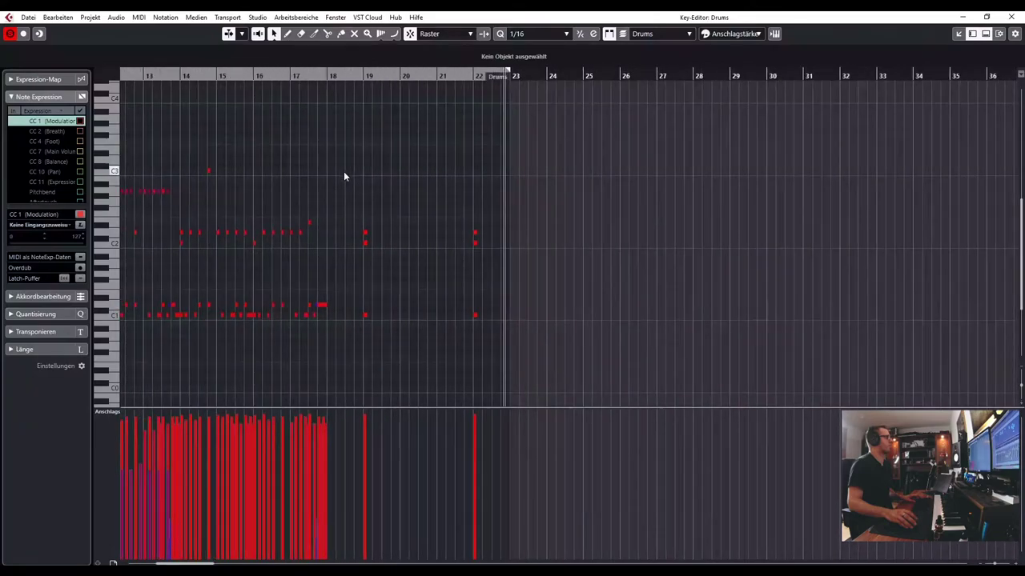
pyautogui.press('KP_Decimal')
pyautogui.press('space')
pyautogui.press('h')
pyautogui.press('h')
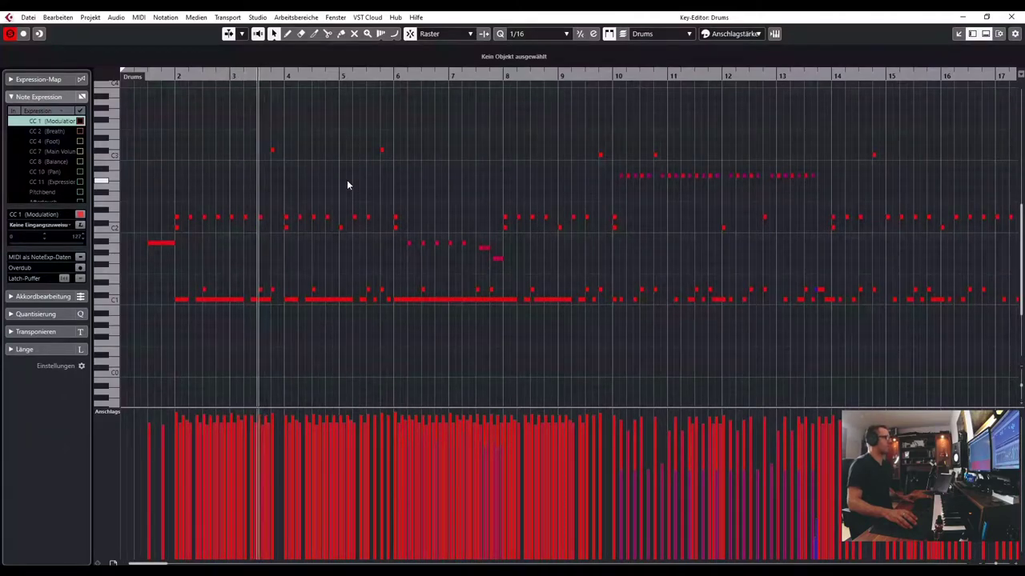
pyautogui.scroll(2, 326, 234)
pyautogui.hscroll(3, 326, 233)
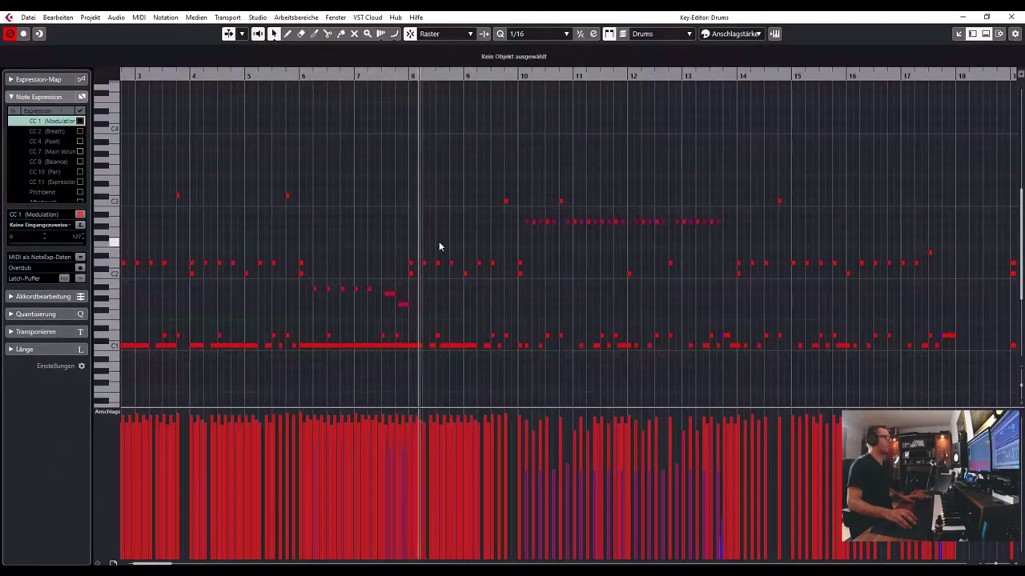
pyautogui.scroll(3, 469, 238)
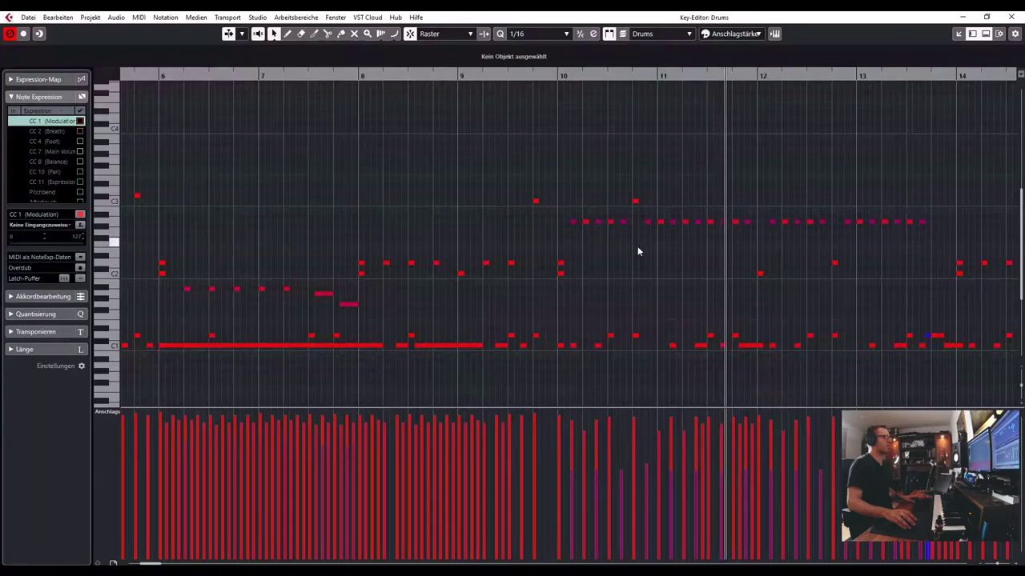
pyautogui.scroll(-2, 657, 248)
pyautogui.moveTo(716, 248); pyautogui.dragTo(448, 250)
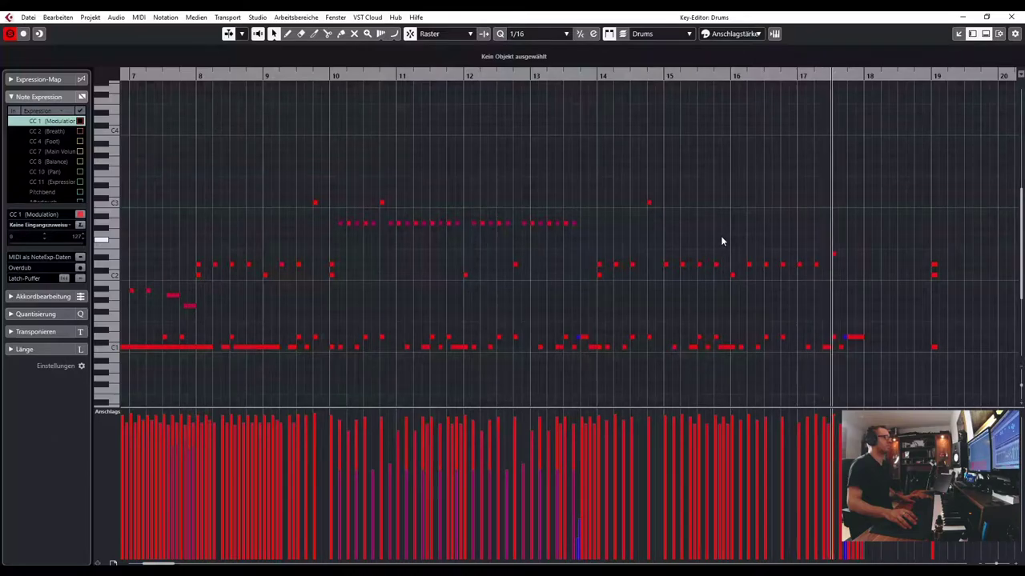
pyautogui.click(1010, 17)
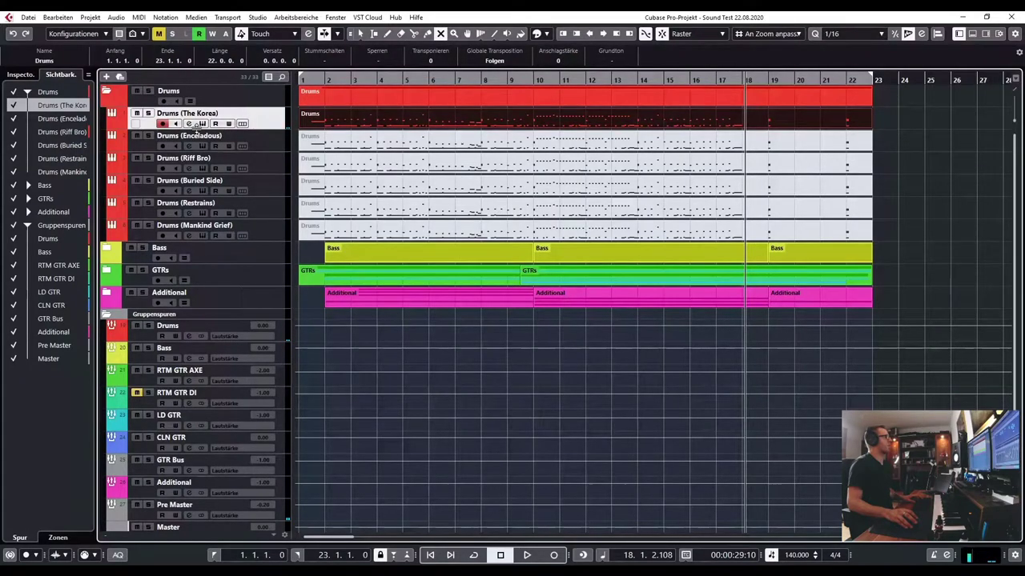
# Mute the Drums (The Korea) part, unmute the Drums (Enceladous) part, and play the arrangement from the start.
pyautogui.click(326, 121)
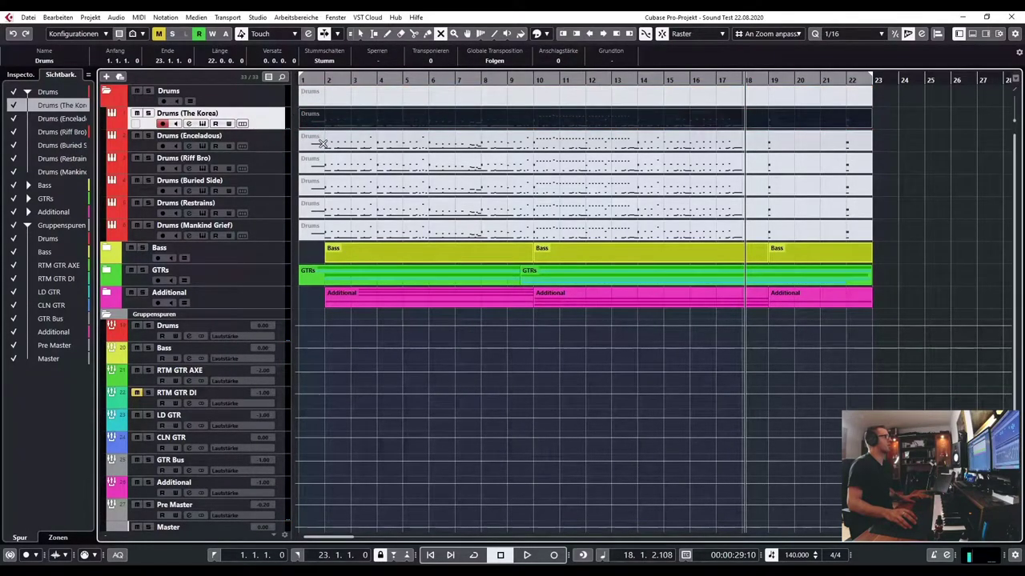
pyautogui.click(323, 139)
pyautogui.press('Home')
pyautogui.click(933, 149)
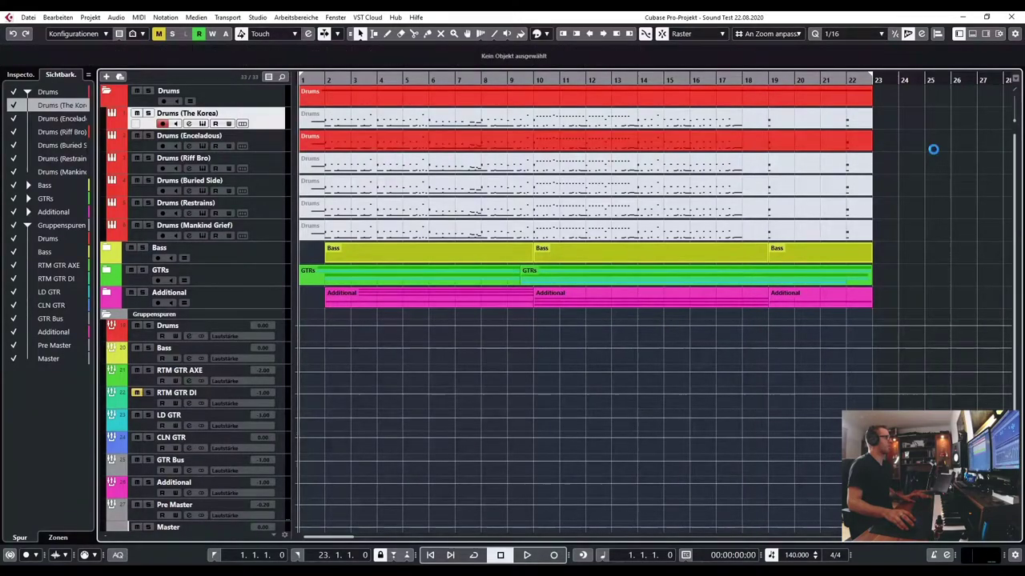
pyautogui.press('space')
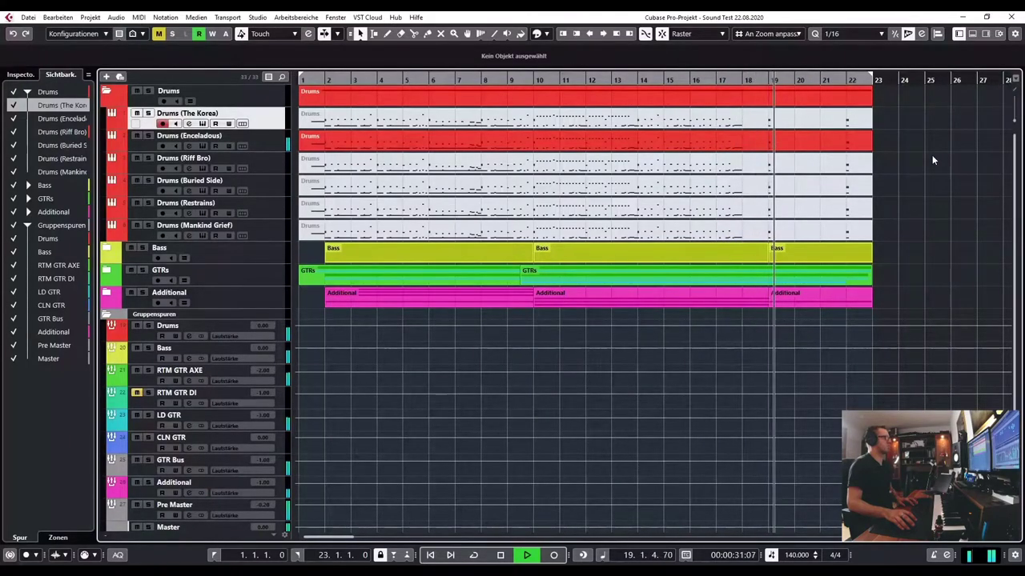
pyautogui.press('space')
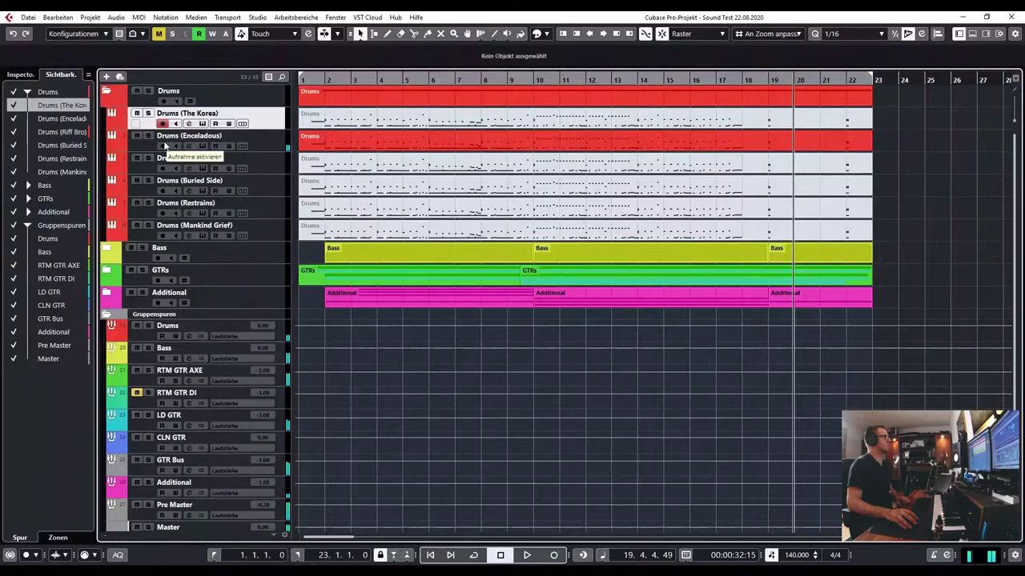
# Open the Drums (Enceladous) part in the Key Editor, play it soloed from the start to about bar 18, and close the editor.
pyautogui.press('Home')
pyautogui.doubleClick(339, 152)
pyautogui.press('space')
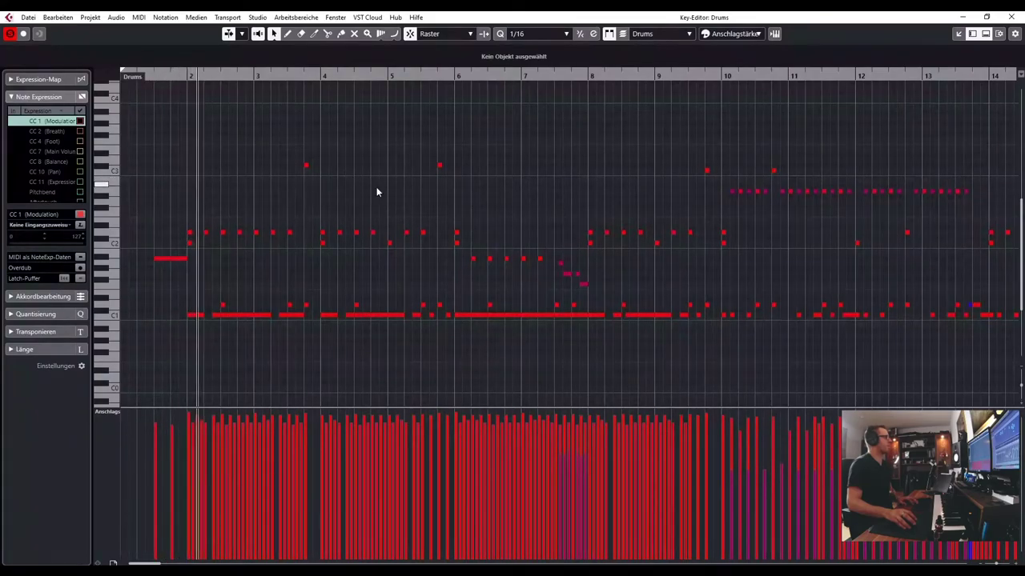
pyautogui.press('g')
pyautogui.scroll(-2, 448, 191)
pyautogui.scroll(1, 448, 192)
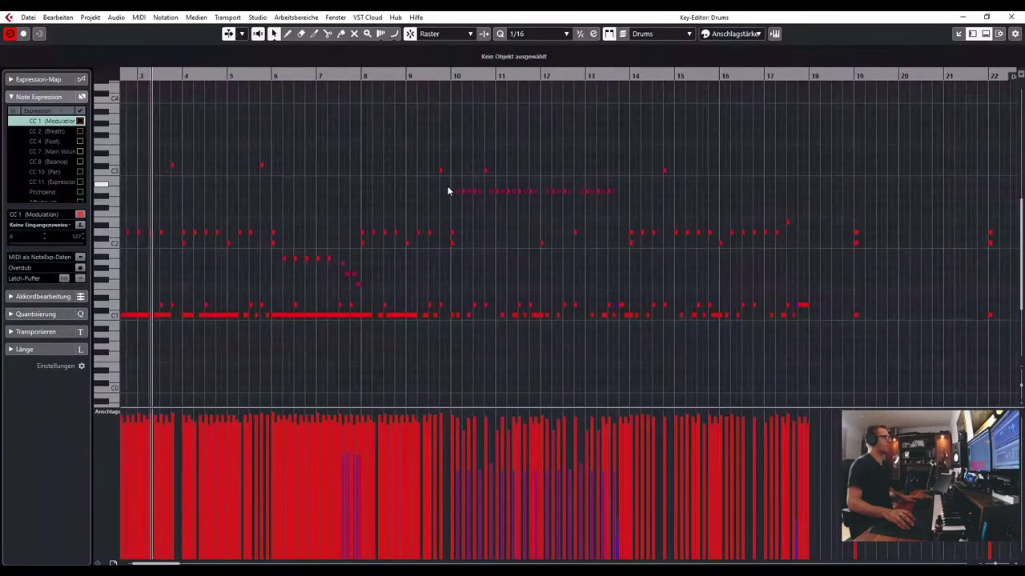
pyautogui.moveTo(380, 193); pyautogui.dragTo(406, 201)
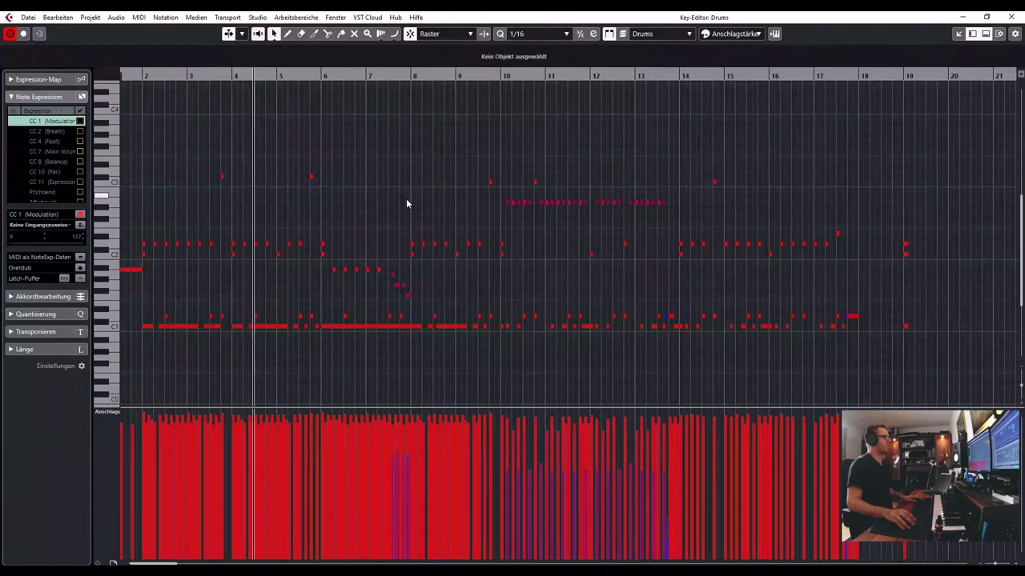
pyautogui.scroll(-1, 407, 200)
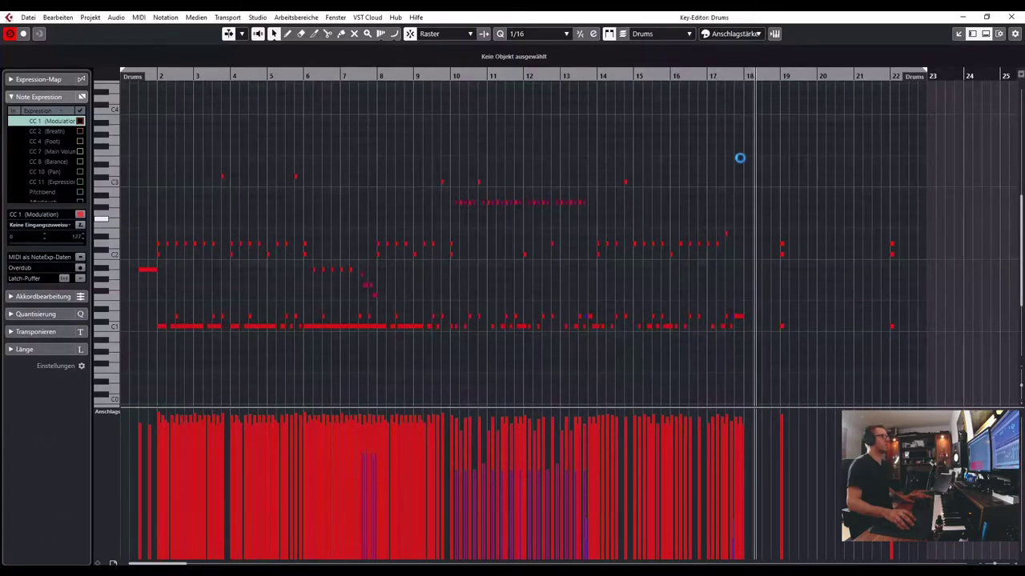
pyautogui.click(1007, 17)
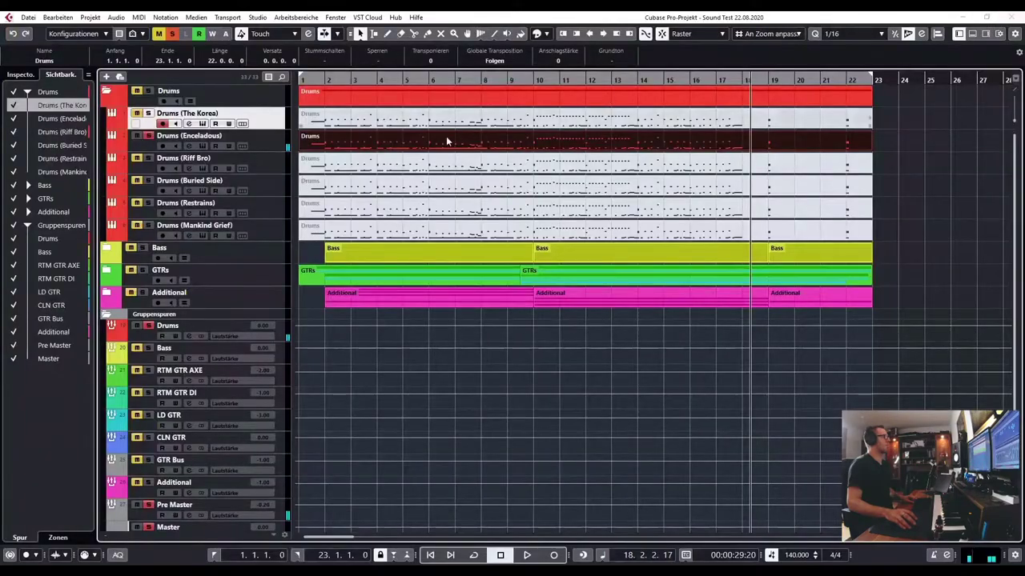
# Open the Enceladus Kit instrument, review its mapping, mixer and advanced channel pages, and close the instrument window.
pyautogui.click(142, 151)
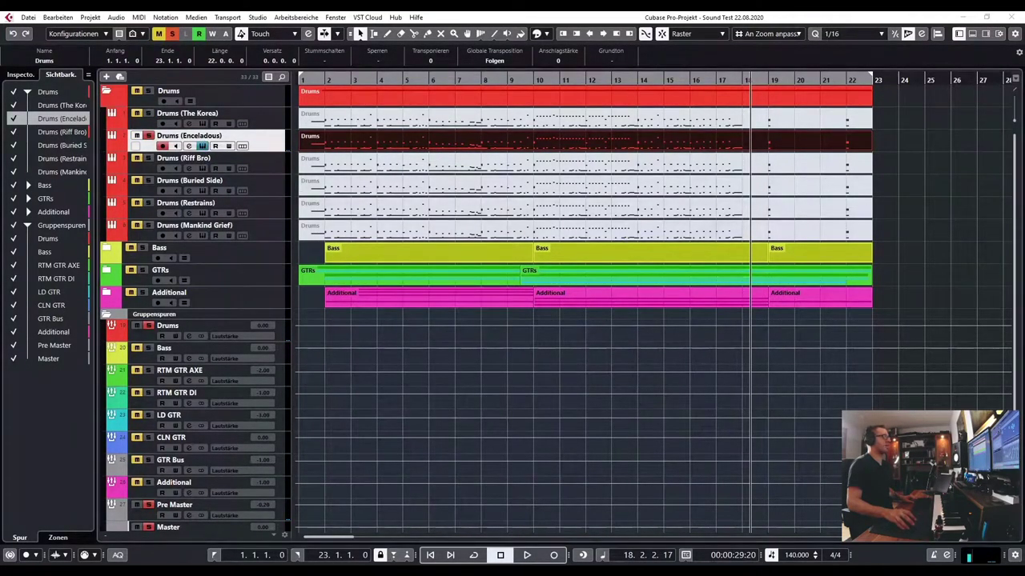
pyautogui.moveTo(1023, 38); pyautogui.dragTo(457, 40)
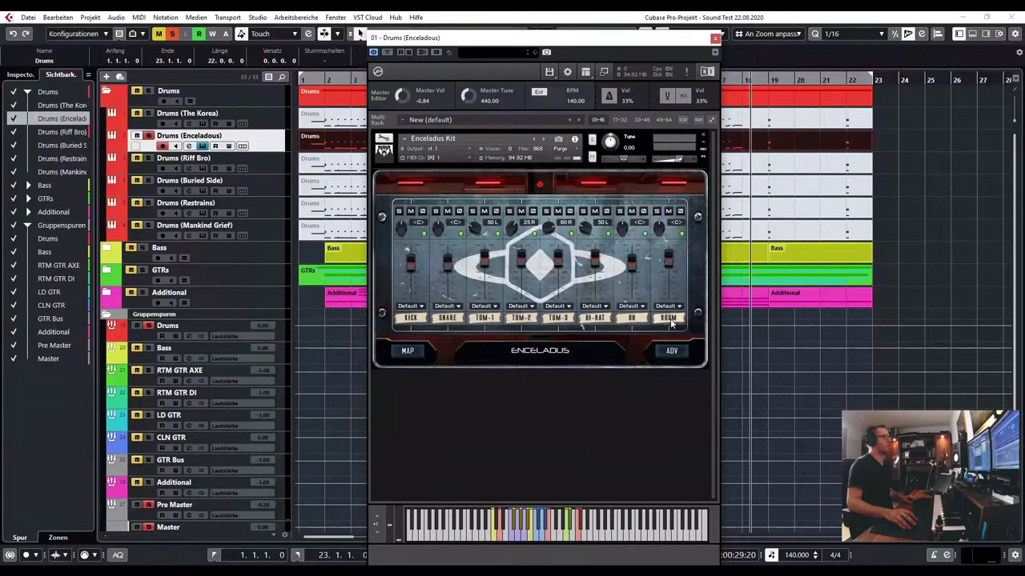
pyautogui.click(399, 354)
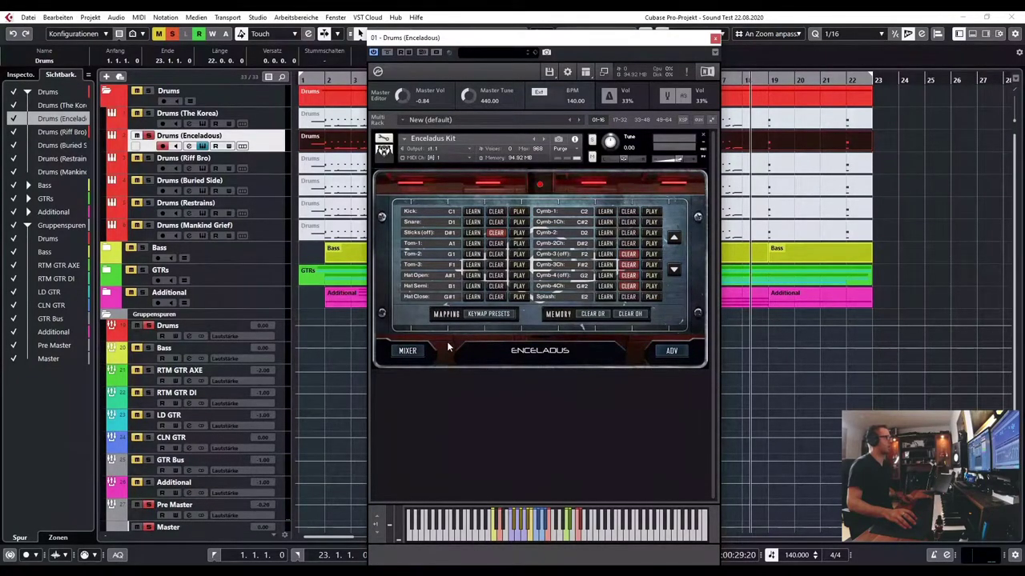
pyautogui.click(410, 350)
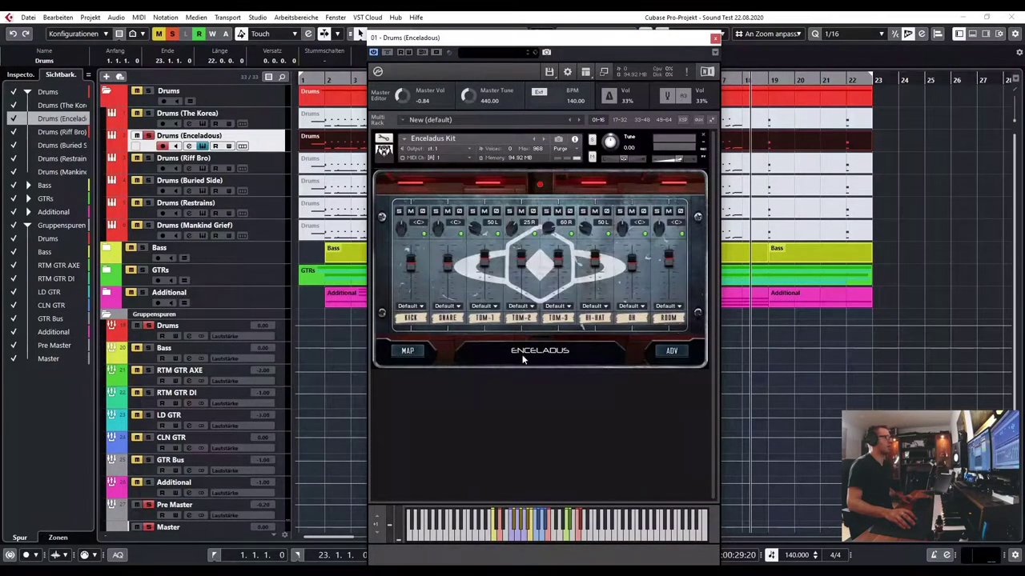
pyautogui.click(663, 352)
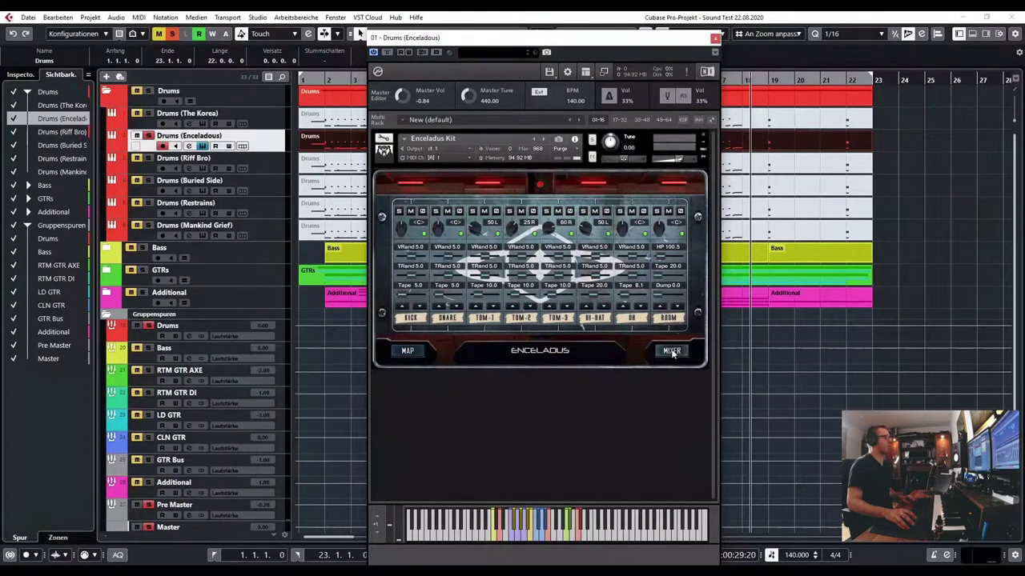
pyautogui.click(671, 351)
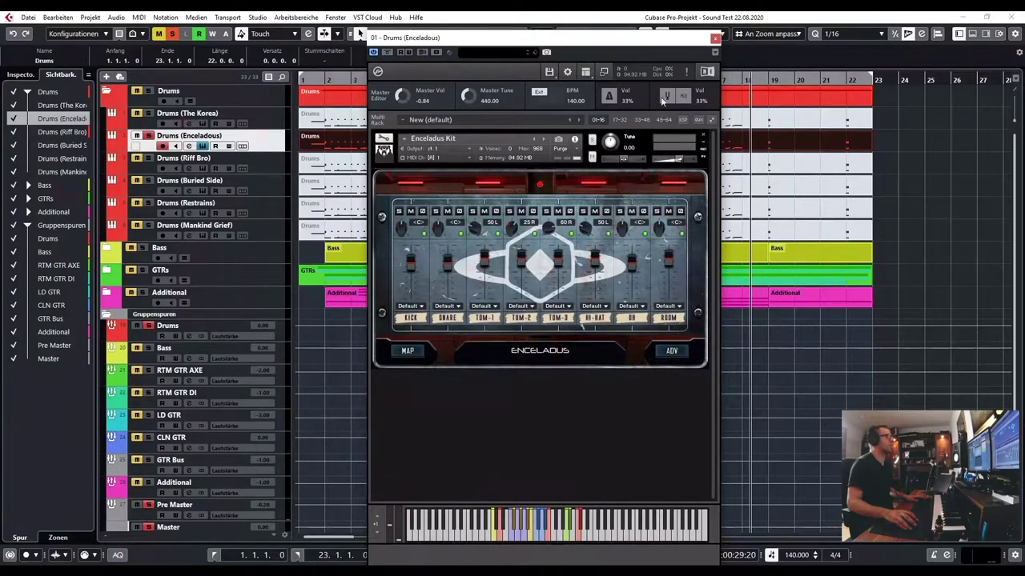
pyautogui.click(714, 36)
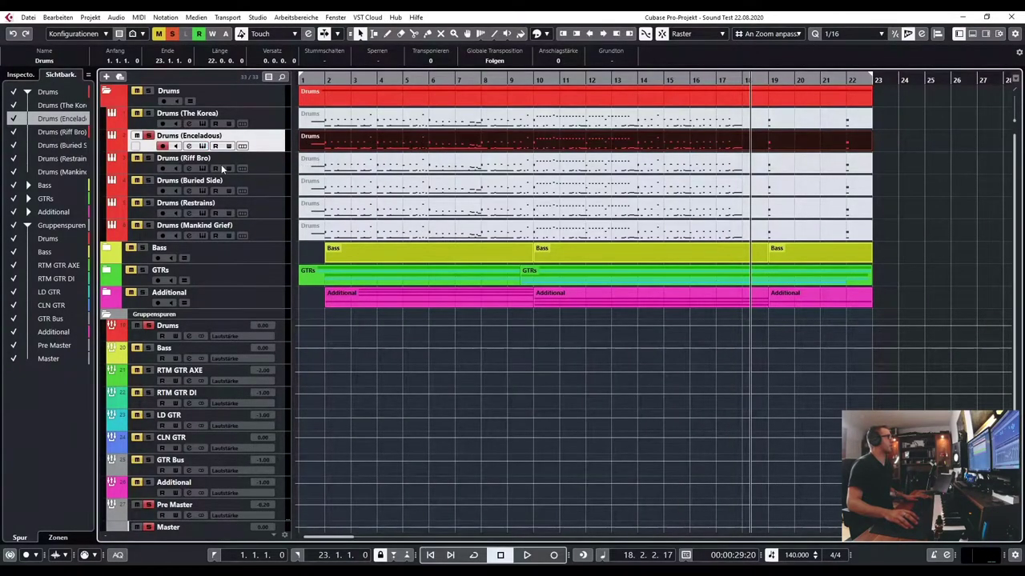
# Unsolo the Drums (Enceladous) track, mute its part, unmute the Drums (Riff Bro) part, and play the arrangement from the start to about bar 18.
pyautogui.click(149, 136)
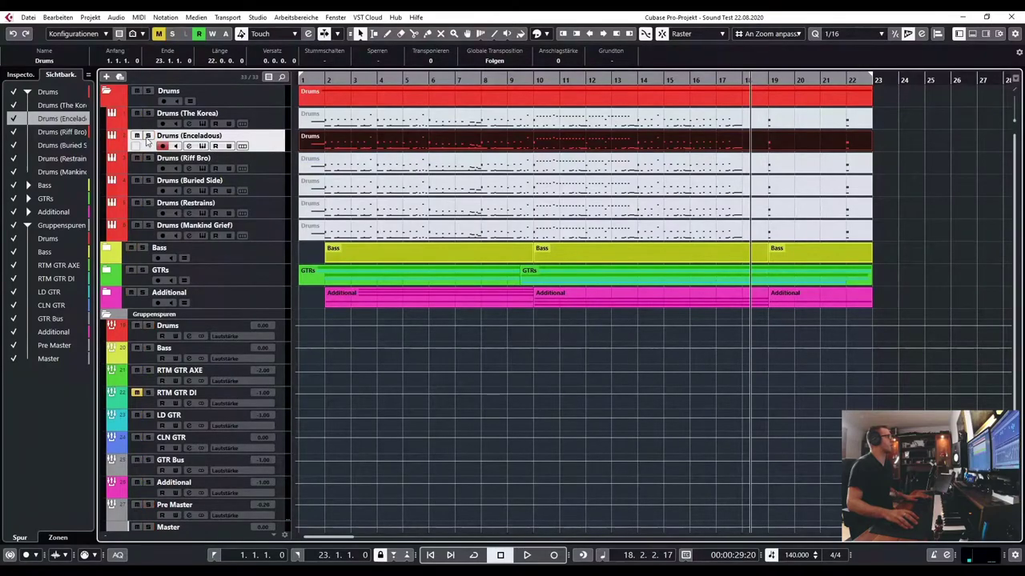
pyautogui.click(442, 35)
pyautogui.click(384, 145)
pyautogui.click(372, 163)
pyautogui.press('Home')
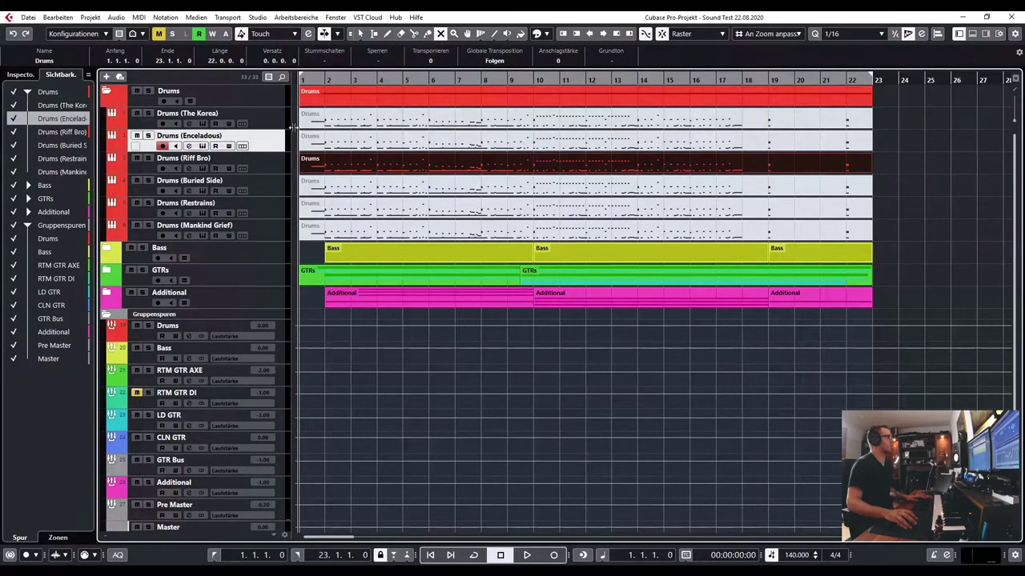
pyautogui.press('space')
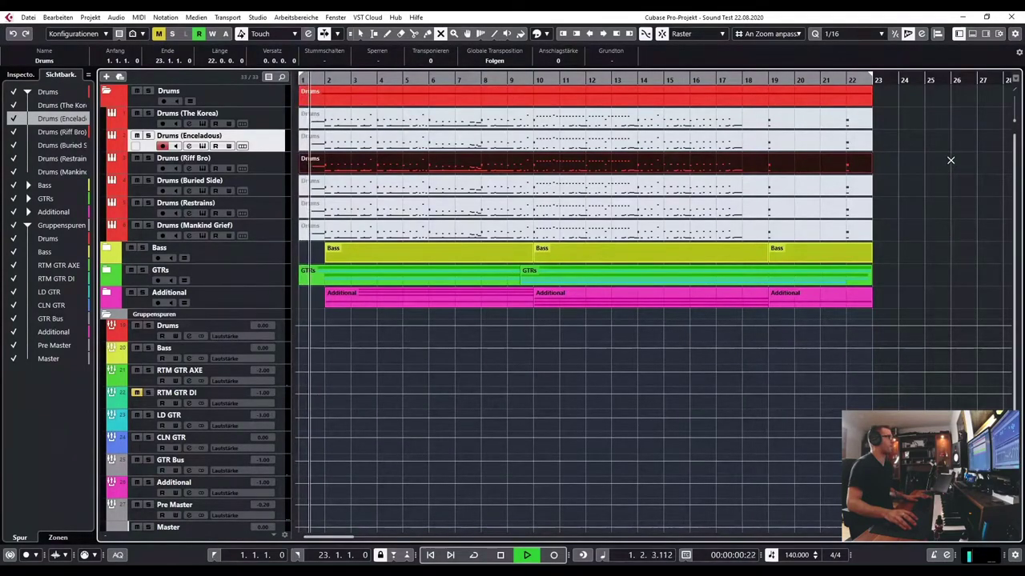
pyautogui.click(361, 34)
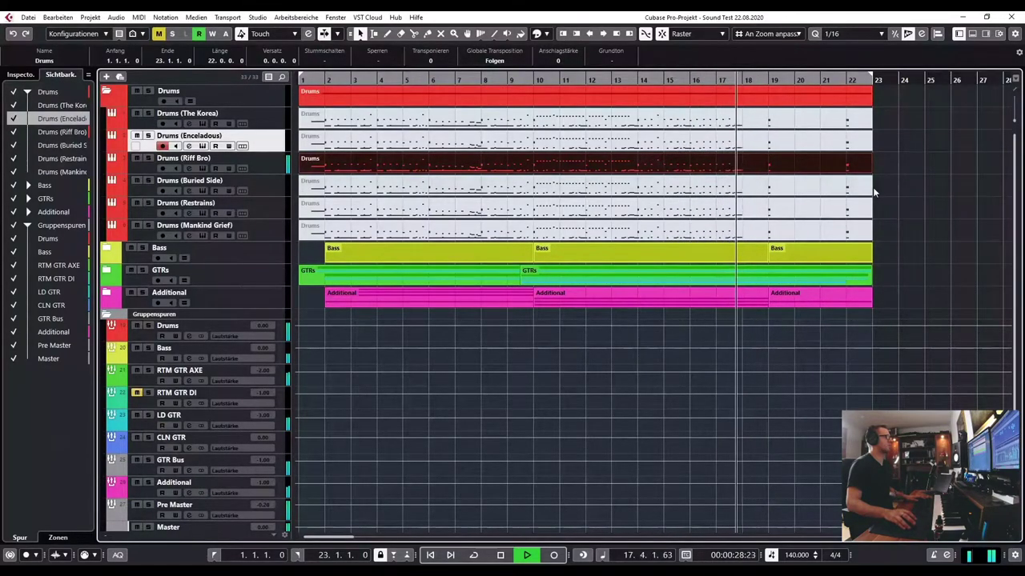
pyautogui.press('space')
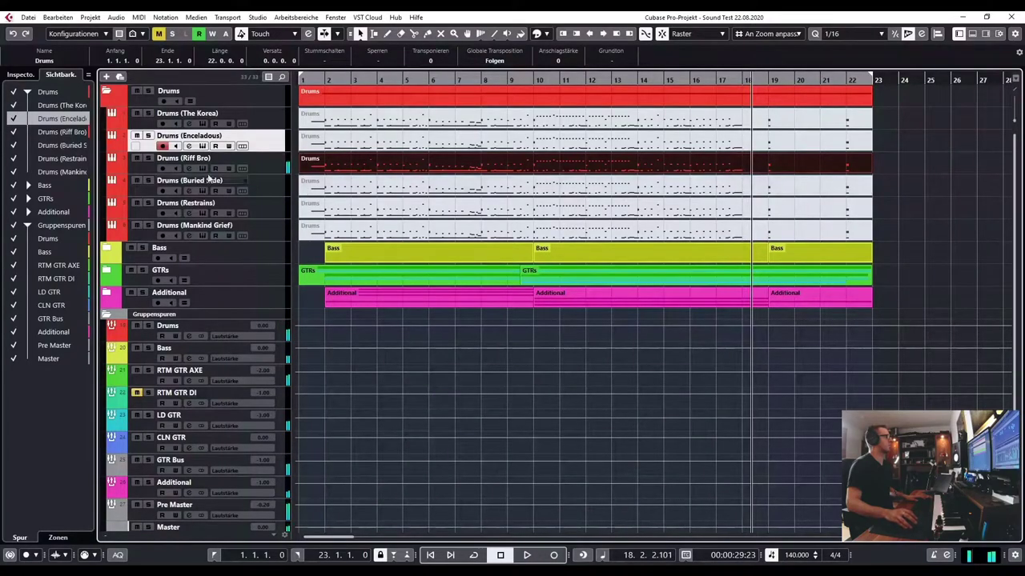
# Open the Drums (Riff Bro) part in the Key Editor, play it to about bar 18, close the editor and return to the start.
pyautogui.click(140, 168)
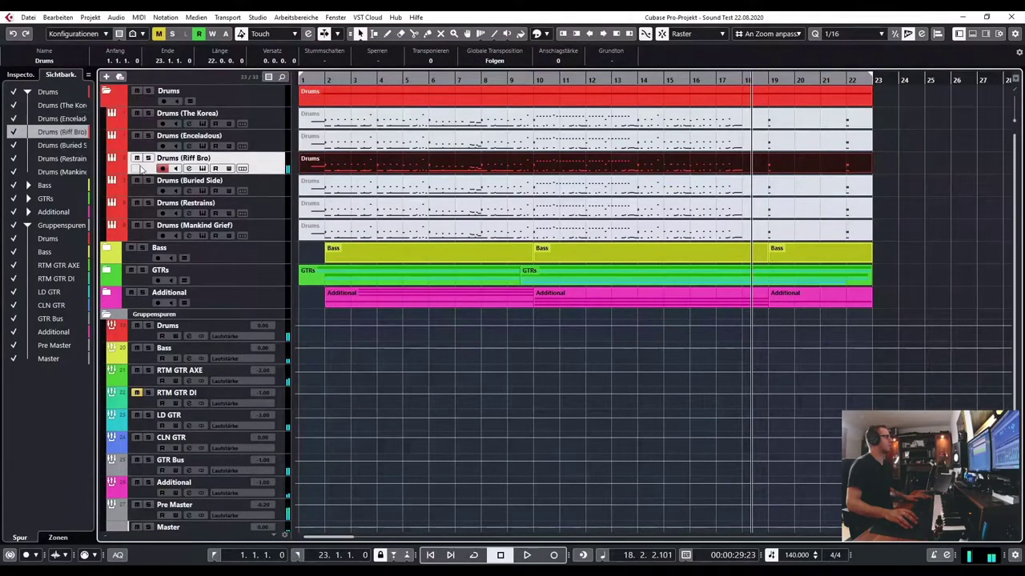
pyautogui.doubleClick(336, 165)
pyautogui.press('space')
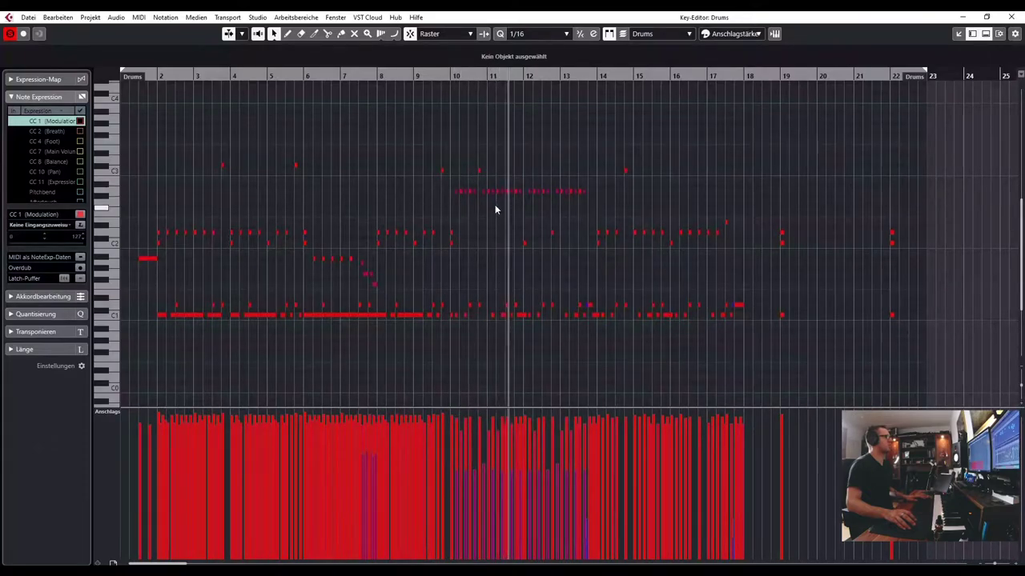
pyautogui.scroll(5, 526, 231)
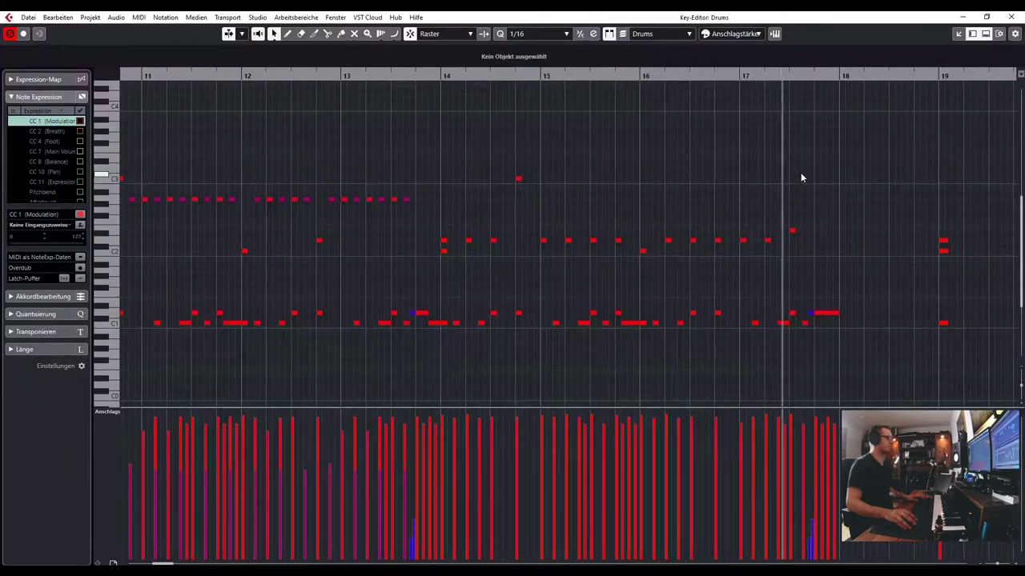
pyautogui.click(1011, 17)
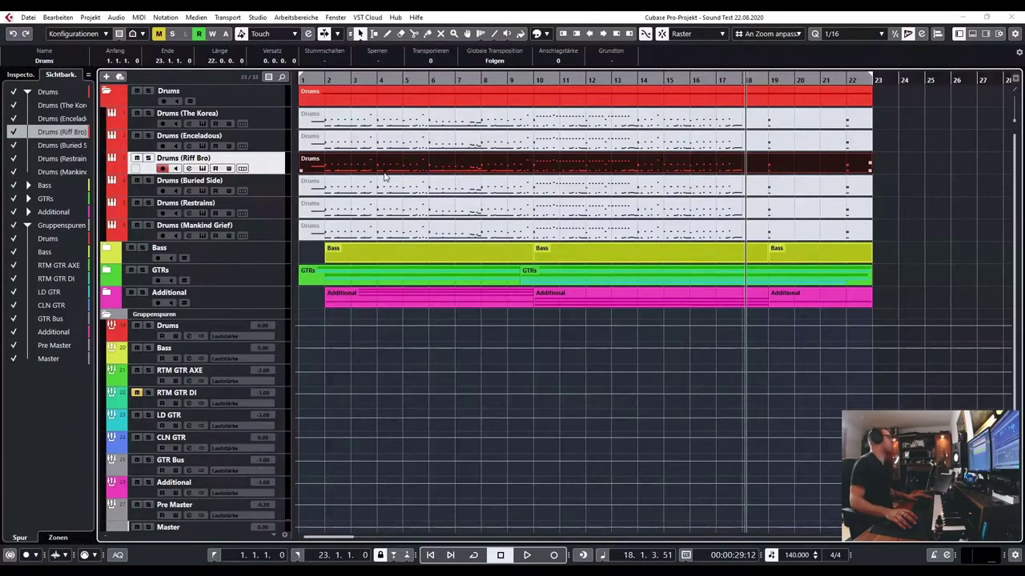
pyautogui.press('Home')
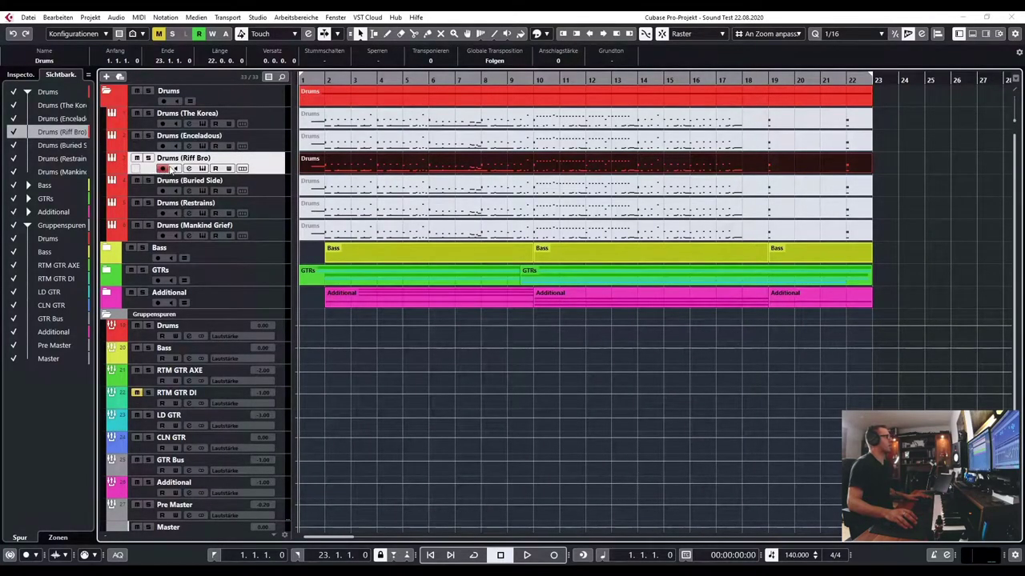
# Open the Riff Bro Kit instrument and review its note mapping, its advanced channel settings and its mixer page.
pyautogui.click(202, 169)
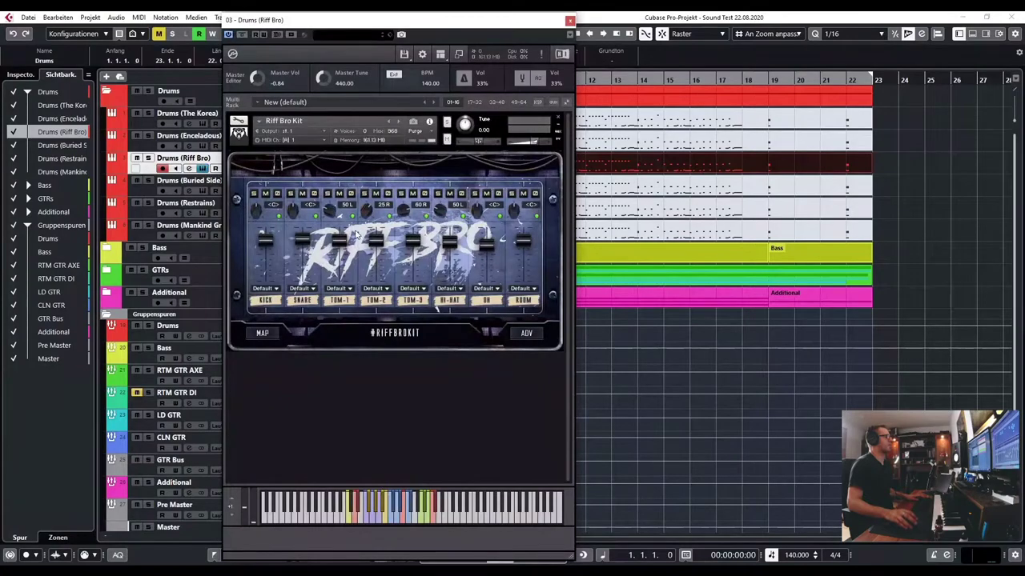
pyautogui.moveTo(442, 26); pyautogui.dragTo(537, 30)
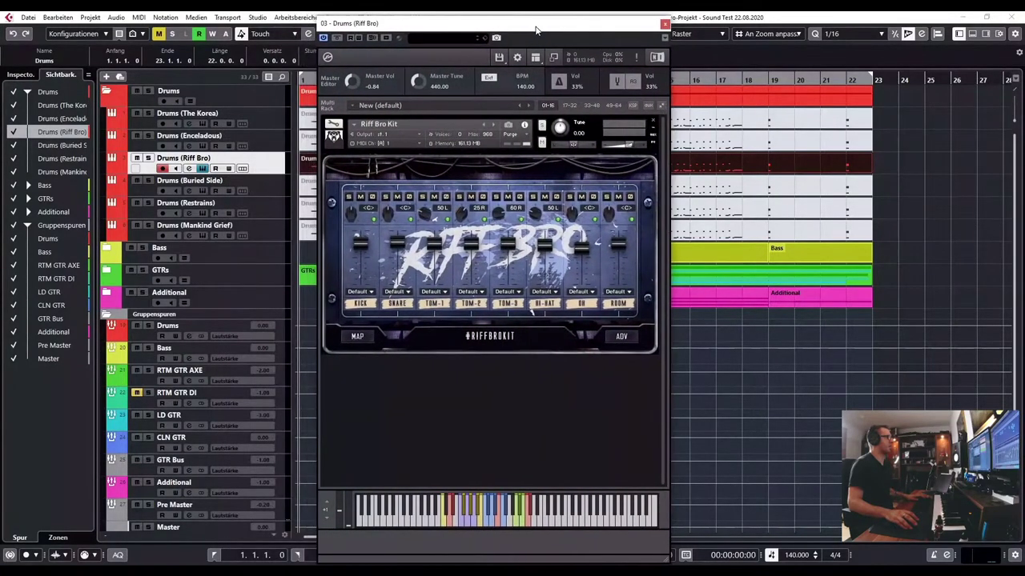
pyautogui.click(357, 336)
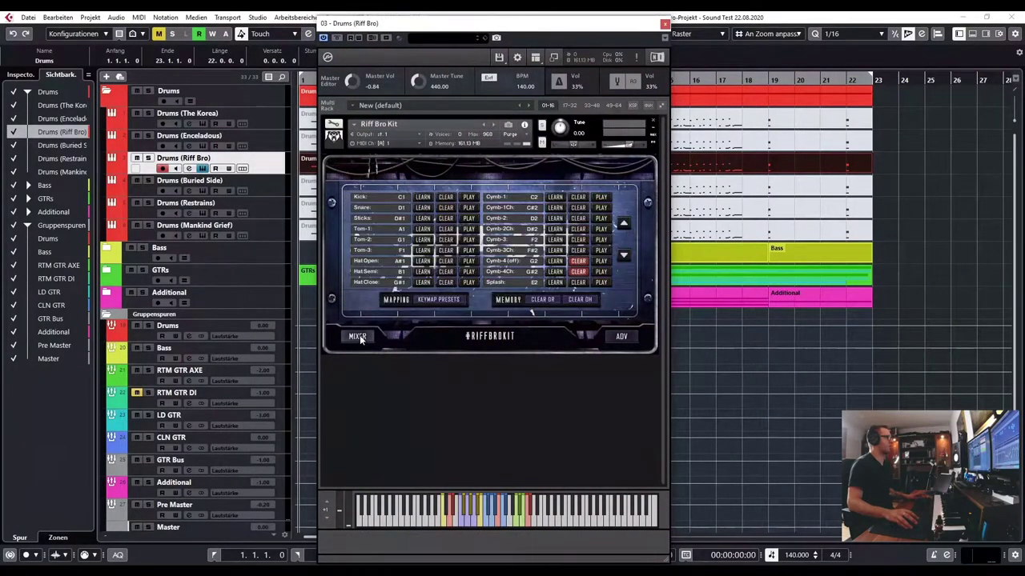
pyautogui.click(357, 337)
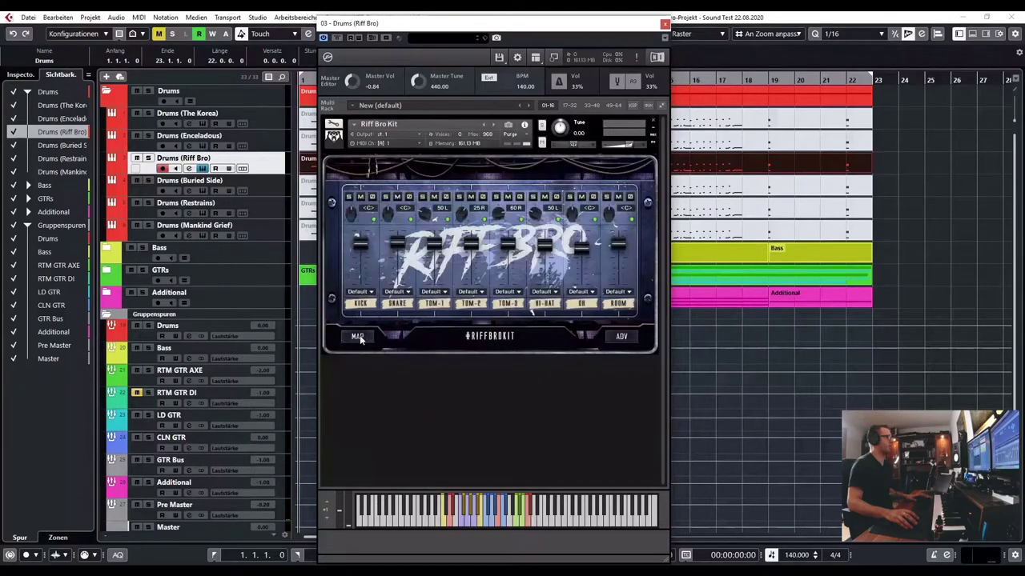
pyautogui.click(624, 338)
pyautogui.click(629, 341)
pyautogui.click(619, 338)
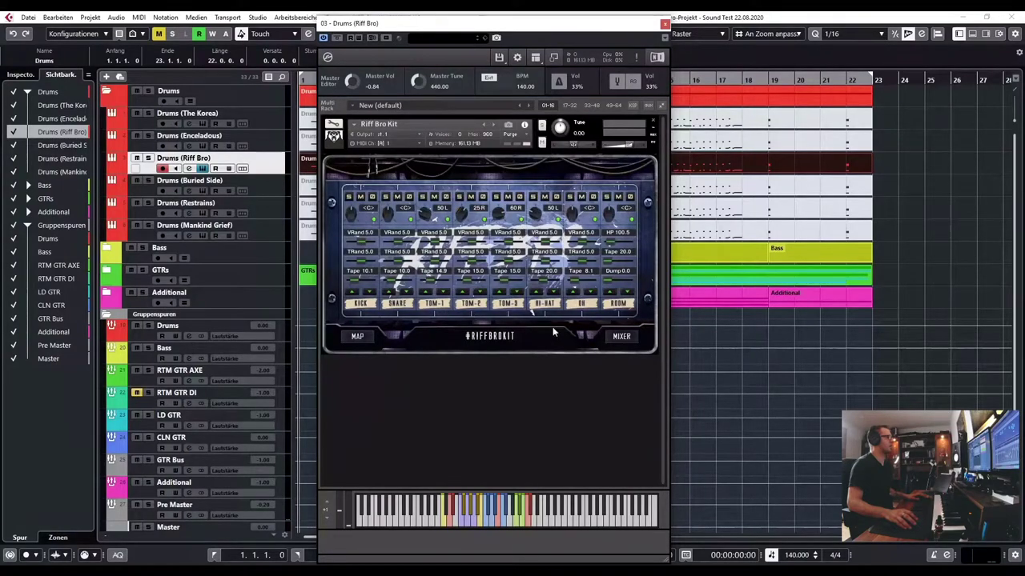
pyautogui.click(621, 336)
# Inspect the sample type options of the Riff Bro kick channel and return the channel to its fader view.
pyautogui.click(366, 305)
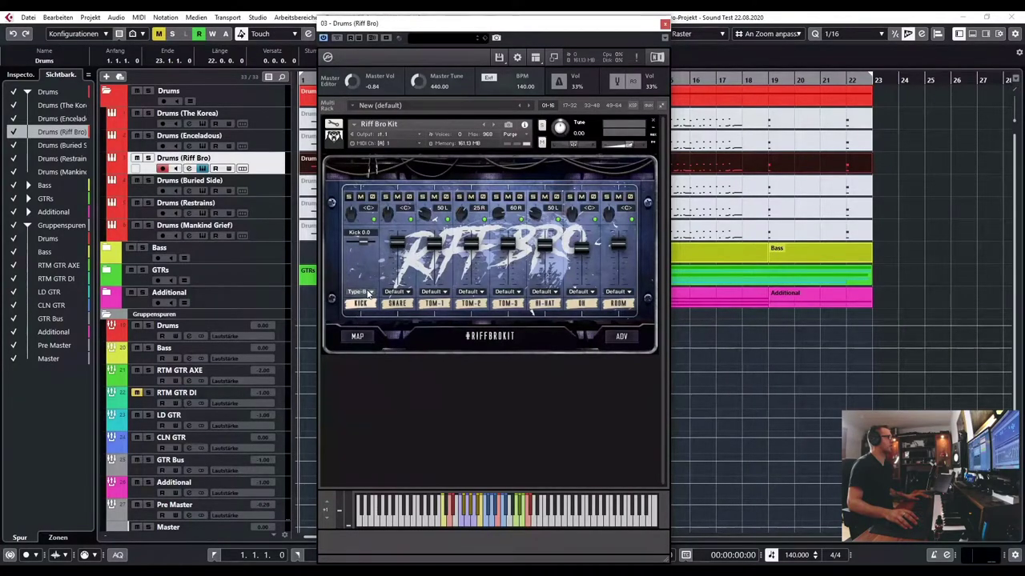
pyautogui.click(369, 299)
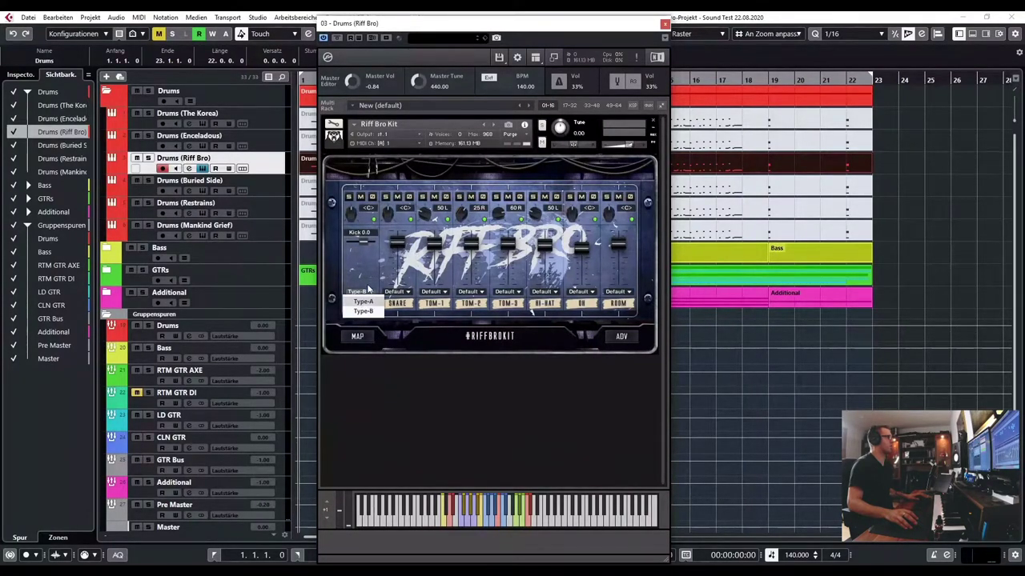
pyautogui.click(369, 276)
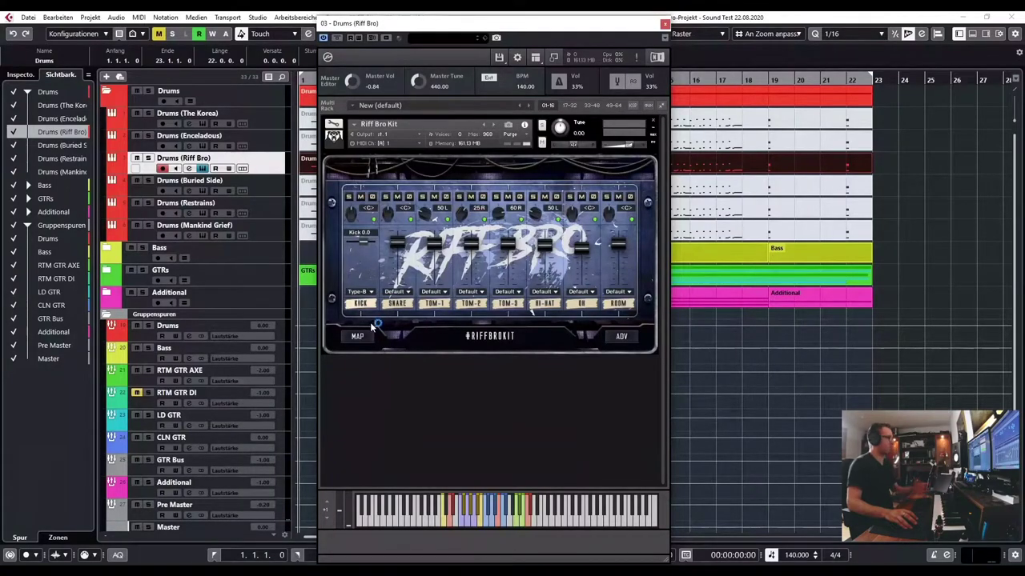
pyautogui.click(371, 307)
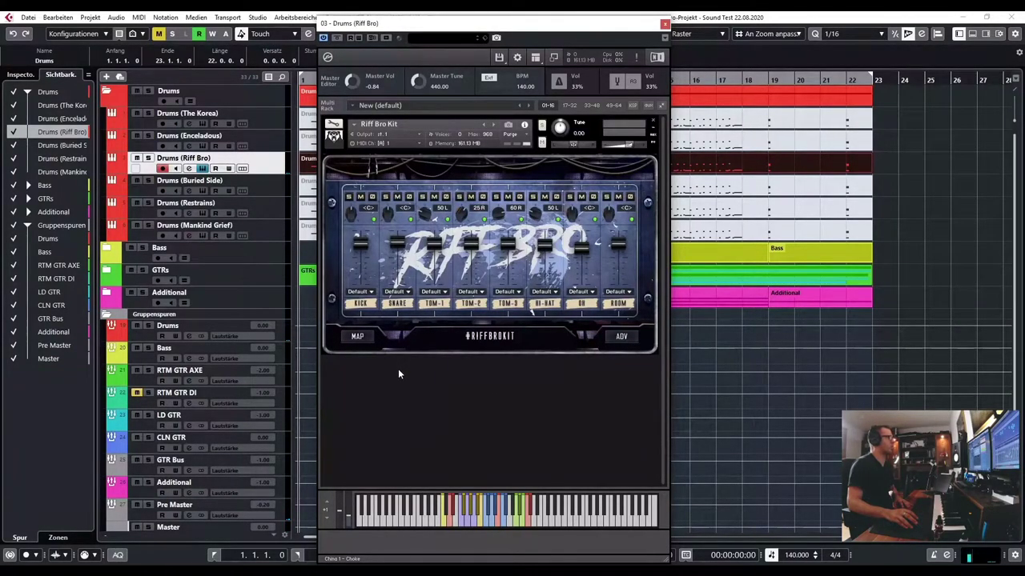
# Audition the Riff Bro kick with sample type Type-A and with Type-B, leaving the channel on Type-B.
pyautogui.click(362, 305)
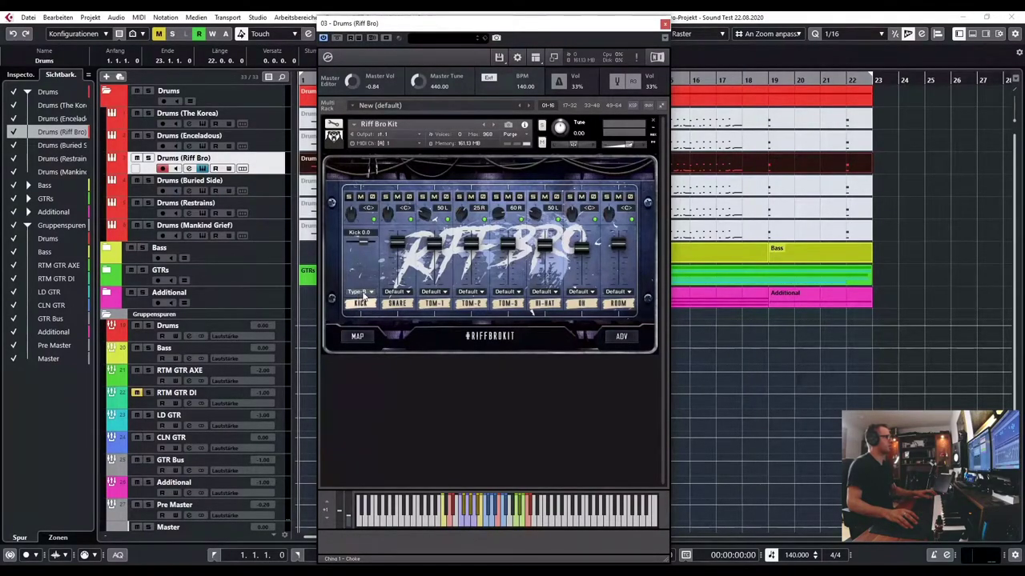
pyautogui.click(364, 293)
pyautogui.click(361, 301)
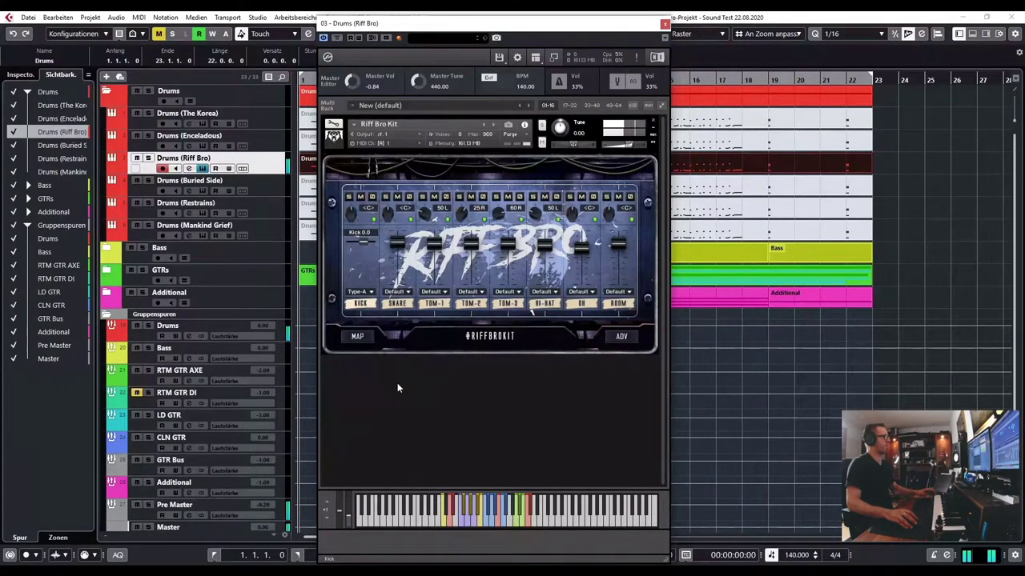
pyautogui.click(361, 292)
pyautogui.click(369, 309)
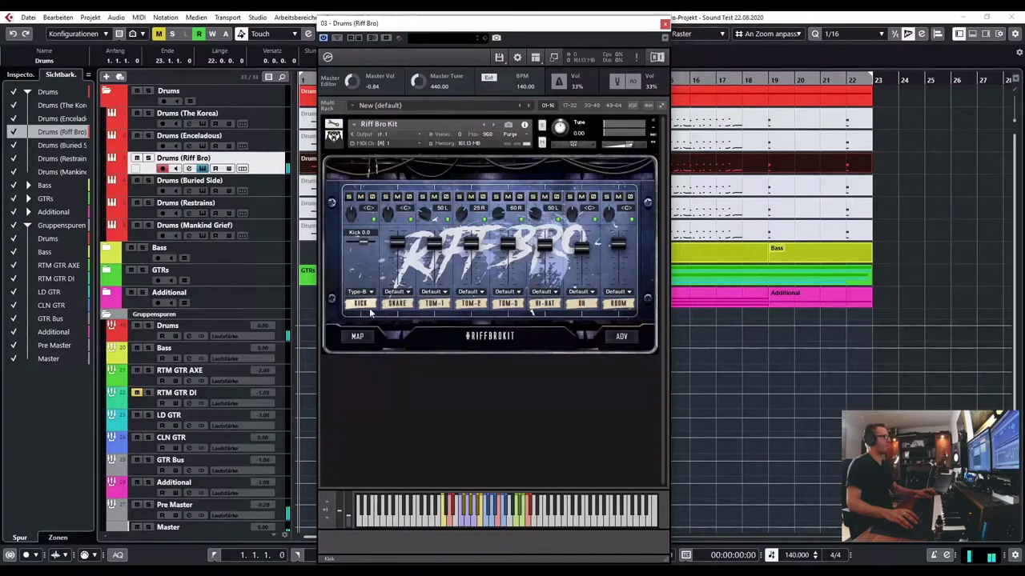
pyautogui.click(361, 292)
pyautogui.click(371, 311)
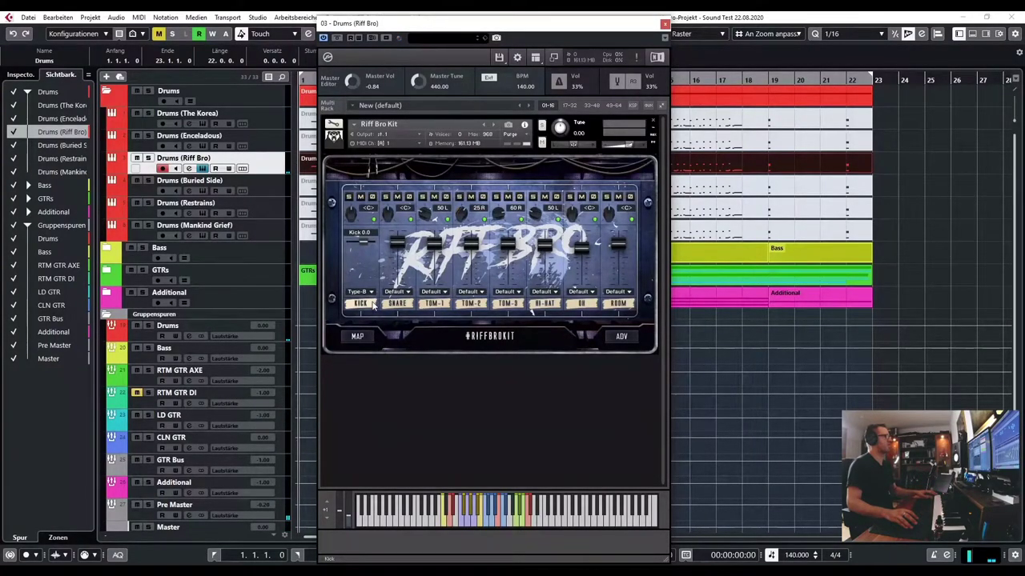
# Return the kick channel to its fader view and audition the Riff Bro snare with Type-A and Type-B, leaving it on Type-B.
pyautogui.click(372, 306)
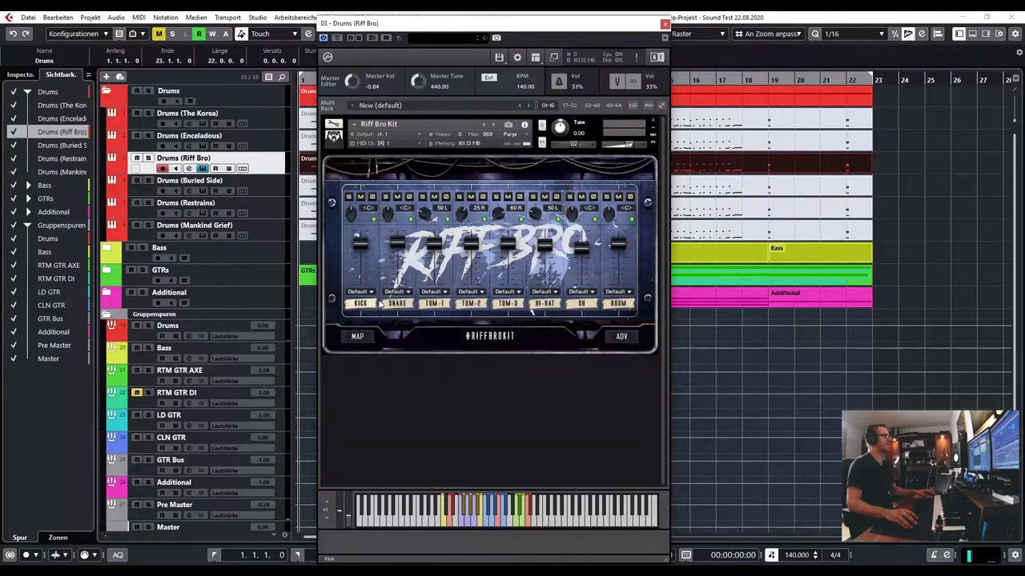
pyautogui.click(390, 305)
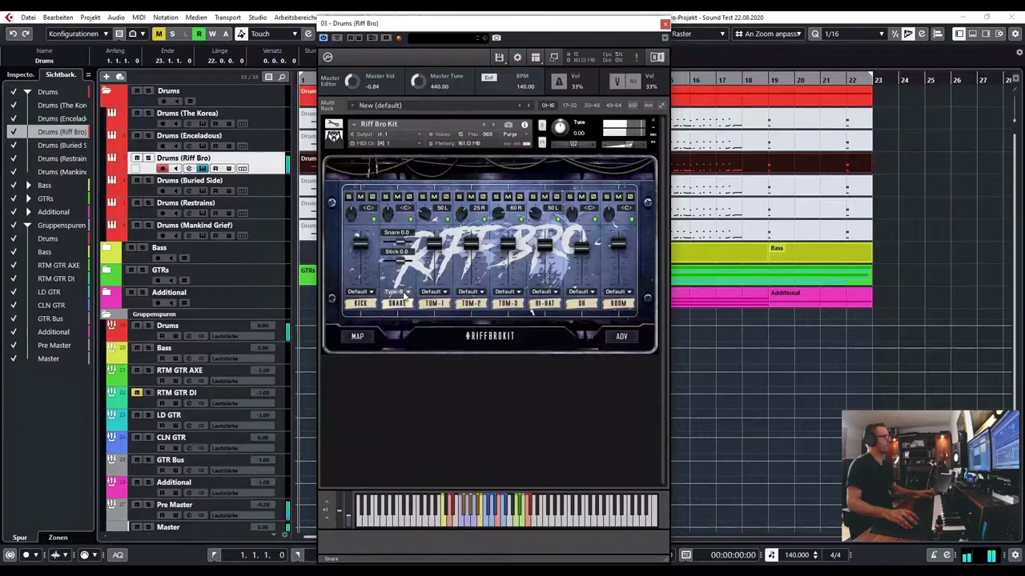
pyautogui.click(404, 293)
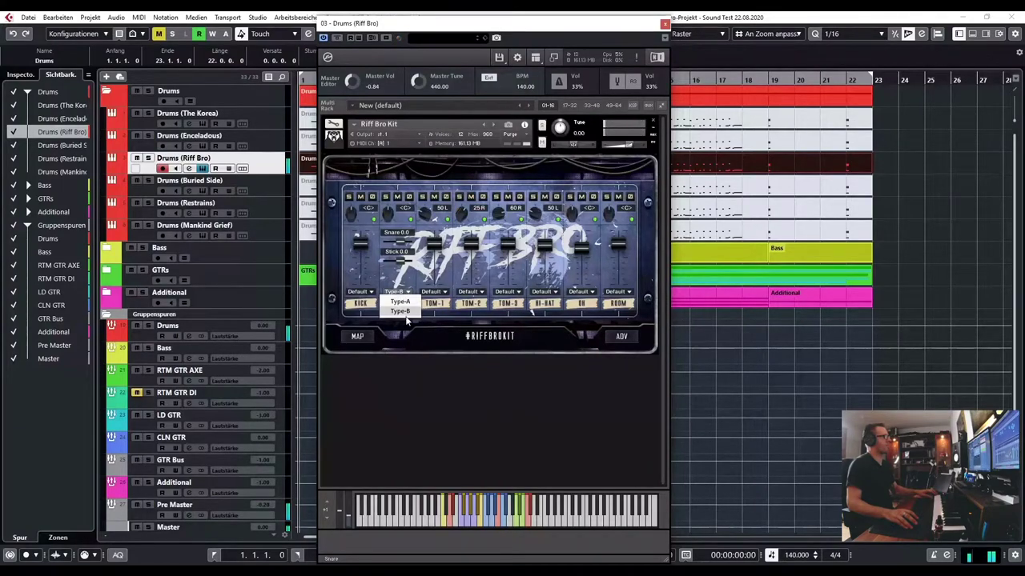
pyautogui.click(402, 303)
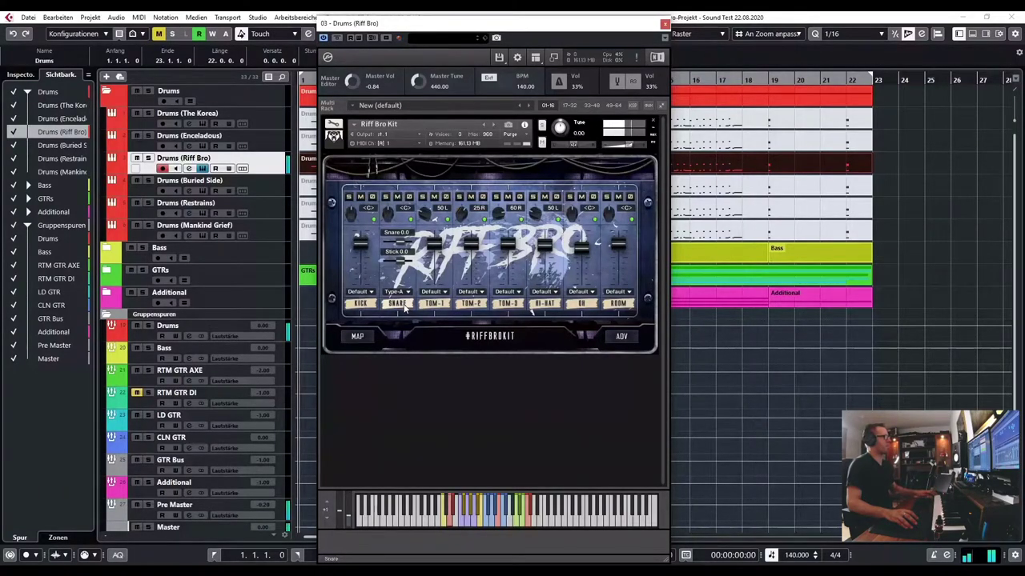
pyautogui.click(404, 293)
pyautogui.click(405, 310)
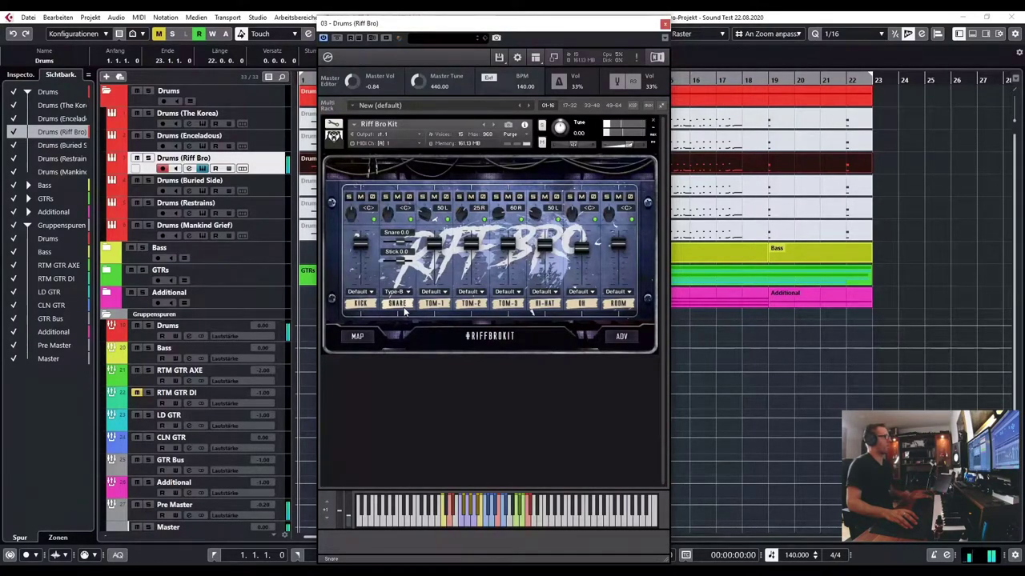
pyautogui.click(401, 308)
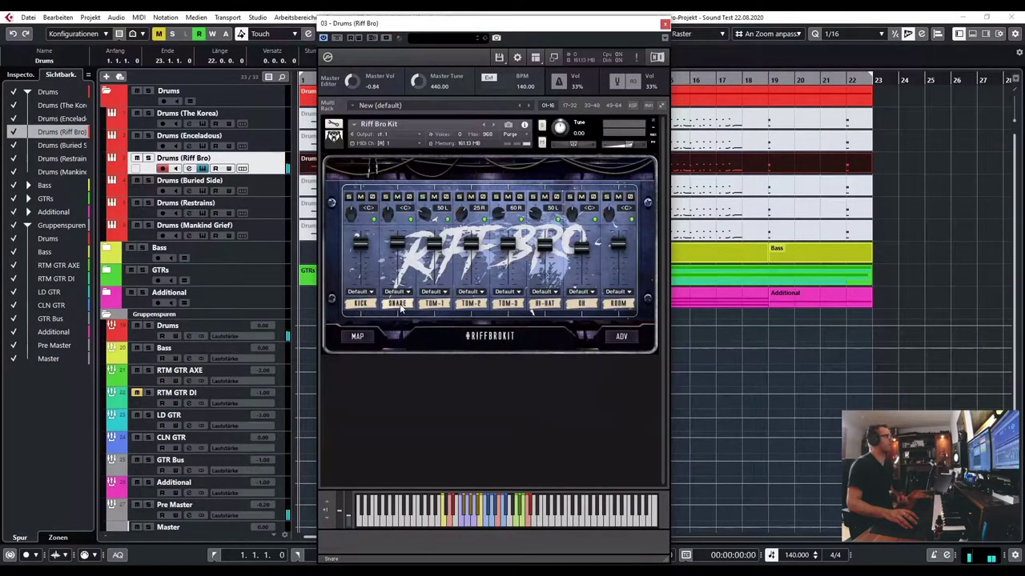
# Show the Tom-1 sample options and audition the Riff Bro tom with Type-B and Type-A.
pyautogui.click(420, 308)
pyautogui.click(433, 293)
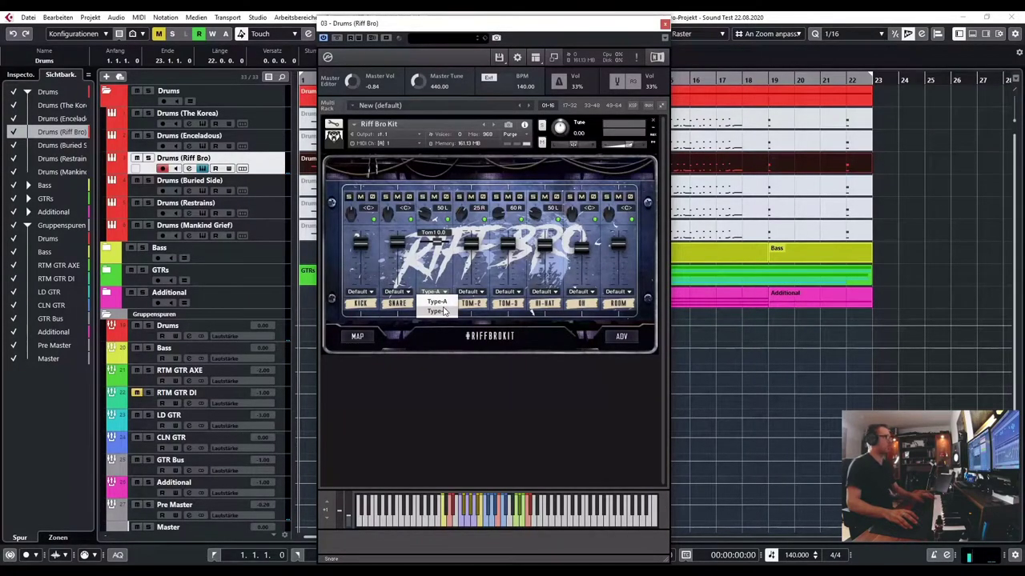
pyautogui.click(441, 311)
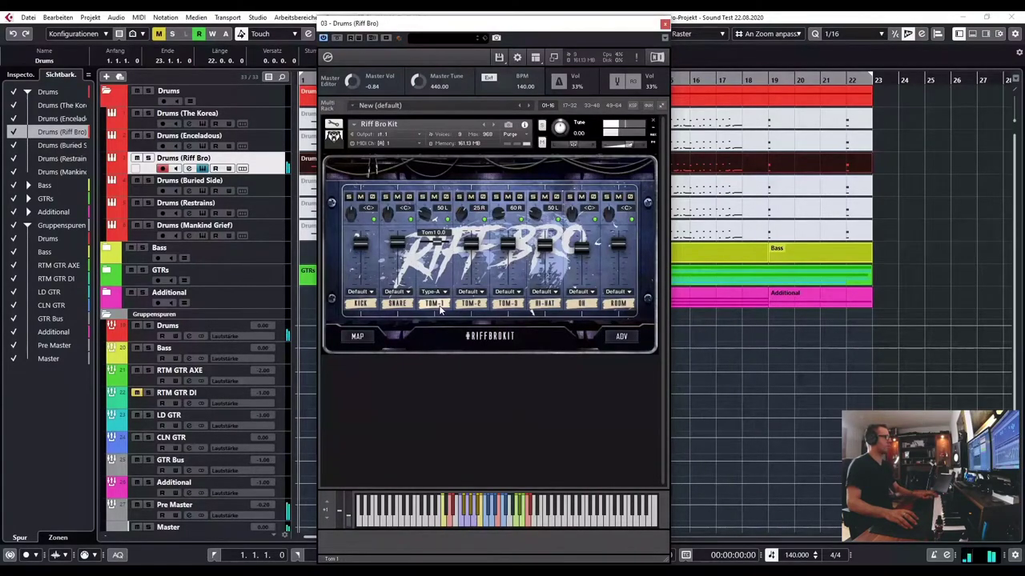
pyautogui.click(436, 293)
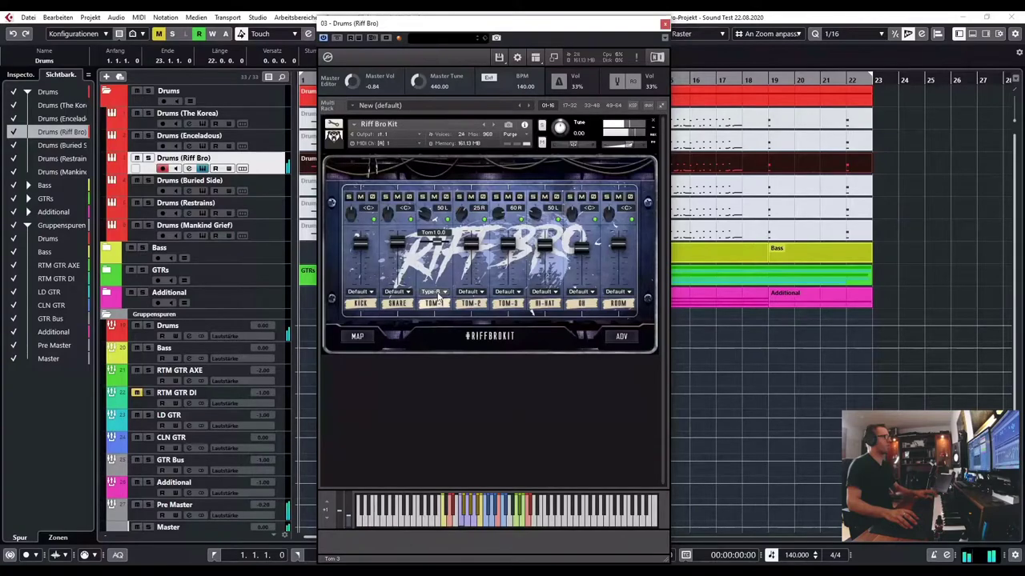
pyautogui.click(438, 293)
pyautogui.click(439, 307)
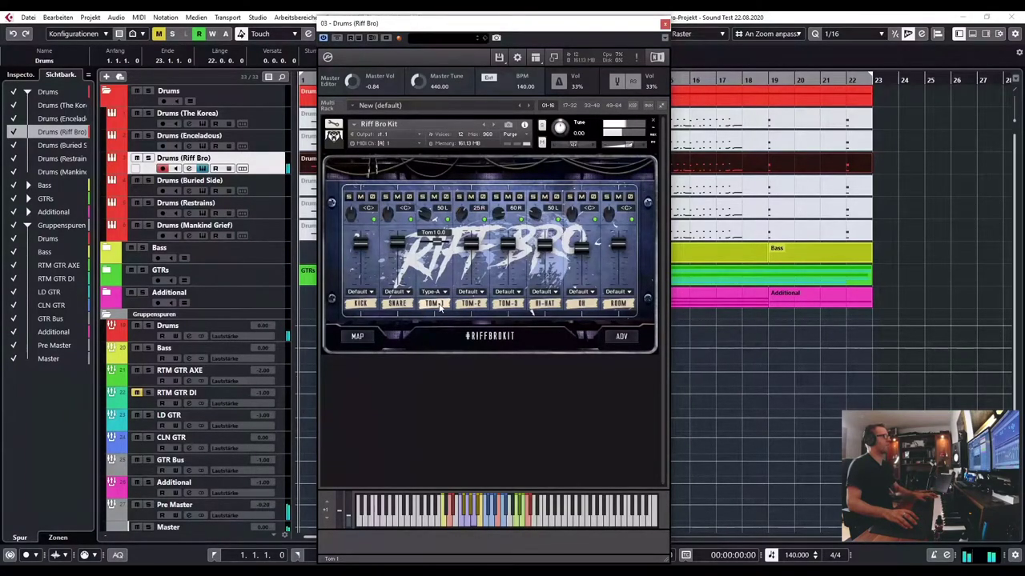
# Switch Tom-1, Tom-2 and Tom-3 of the Riff Bro kit to Type-B and audition them together.
pyautogui.click(436, 293)
pyautogui.click(440, 312)
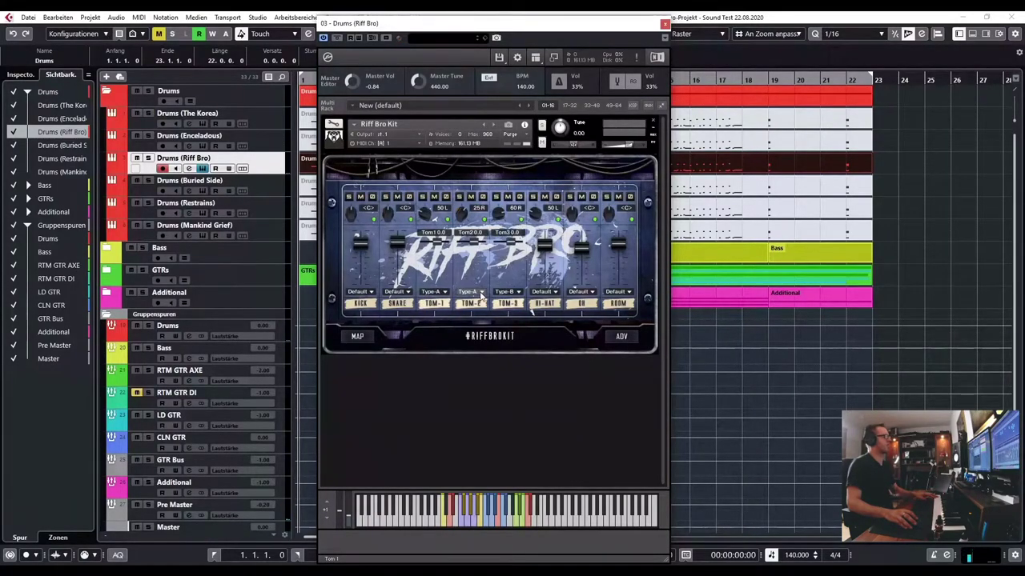
pyautogui.click(475, 294)
pyautogui.click(474, 312)
pyautogui.click(436, 293)
pyautogui.click(437, 310)
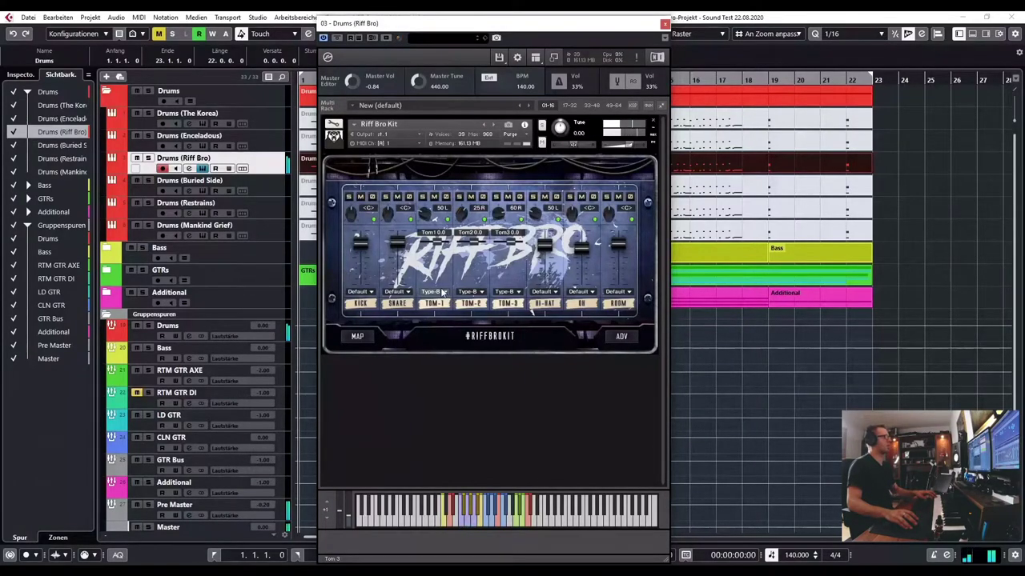
# Set Tom-1, Tom-2 and Tom-3 of the Riff Bro kit to sample type Type-A.
pyautogui.click(444, 293)
pyautogui.click(440, 301)
pyautogui.click(472, 292)
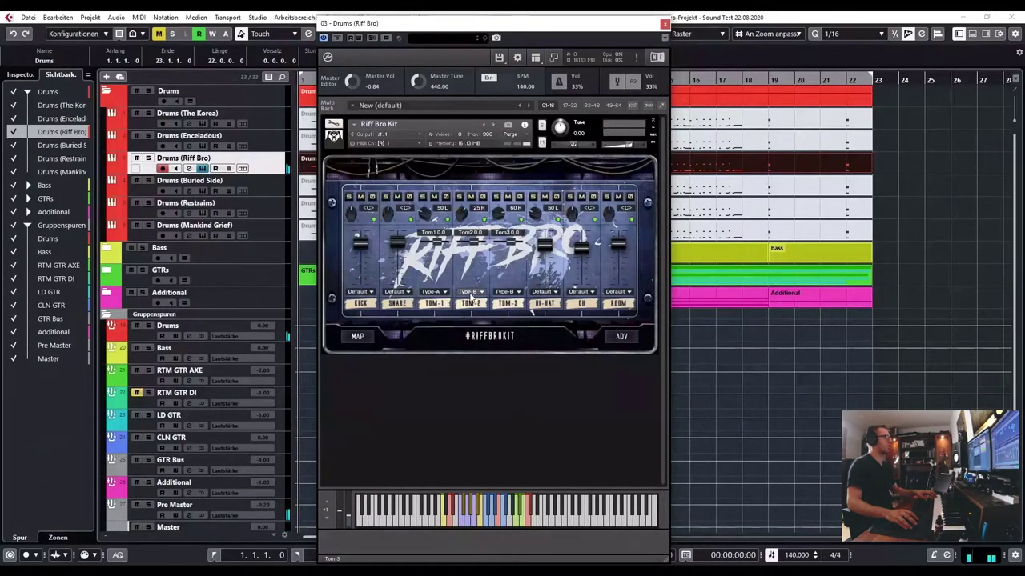
pyautogui.click(471, 301)
pyautogui.click(510, 292)
pyautogui.click(510, 301)
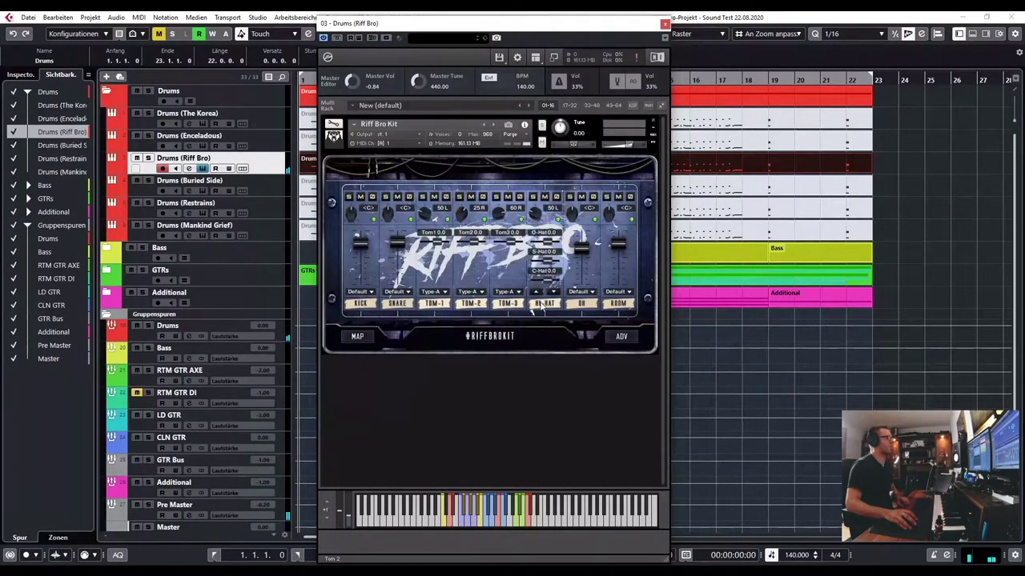
# Return the three tom channels to their fader view and close the Riff Bro instrument window.
pyautogui.moveTo(578, 311)
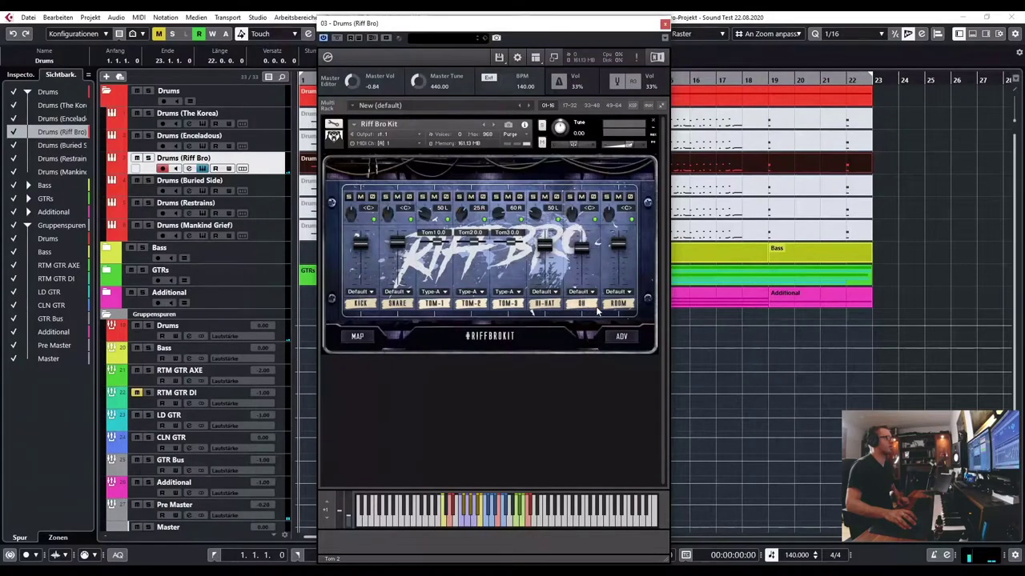
pyautogui.moveTo(615, 307)
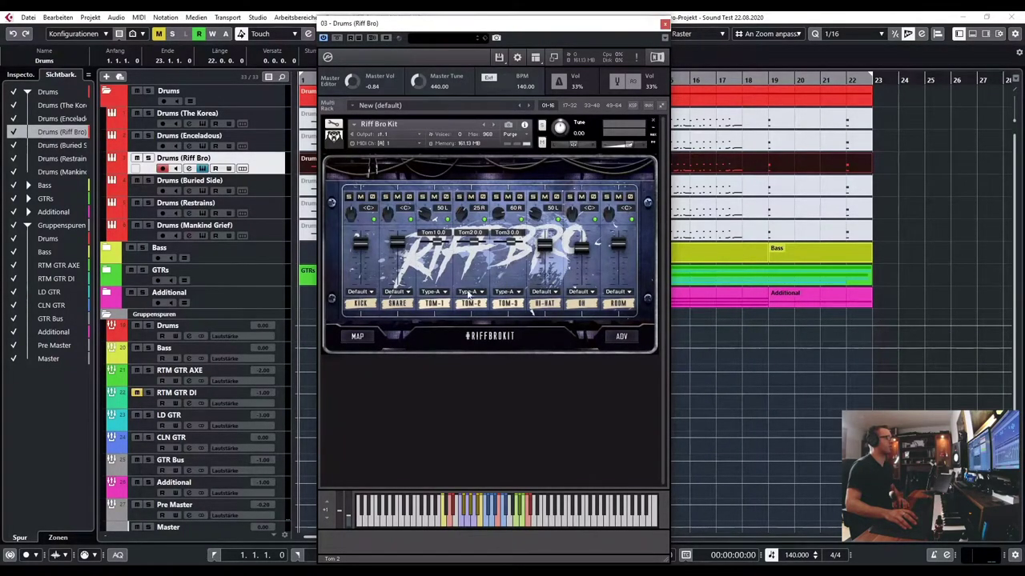
pyautogui.click(436, 305)
pyautogui.click(475, 304)
pyautogui.click(493, 303)
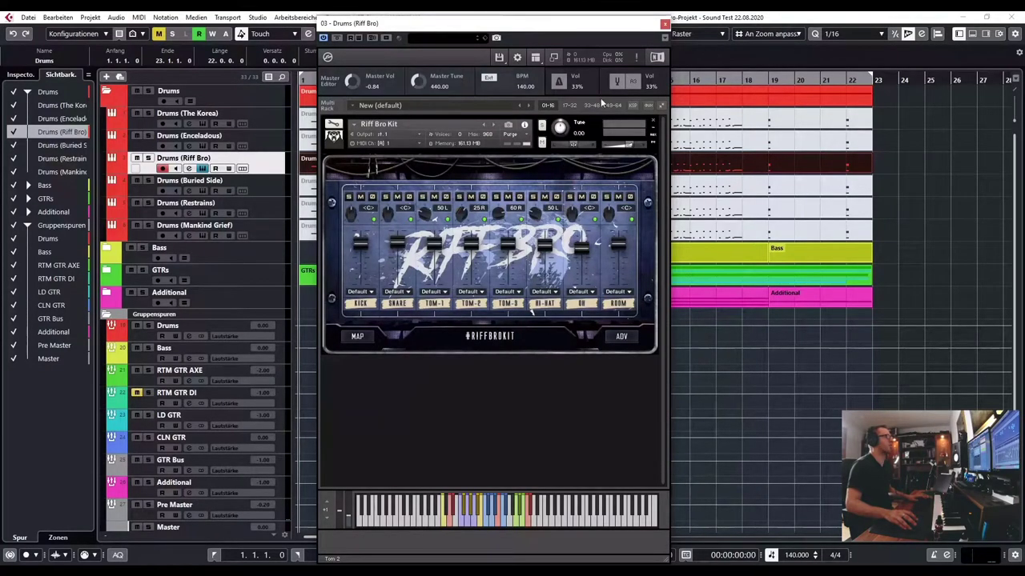
pyautogui.click(669, 24)
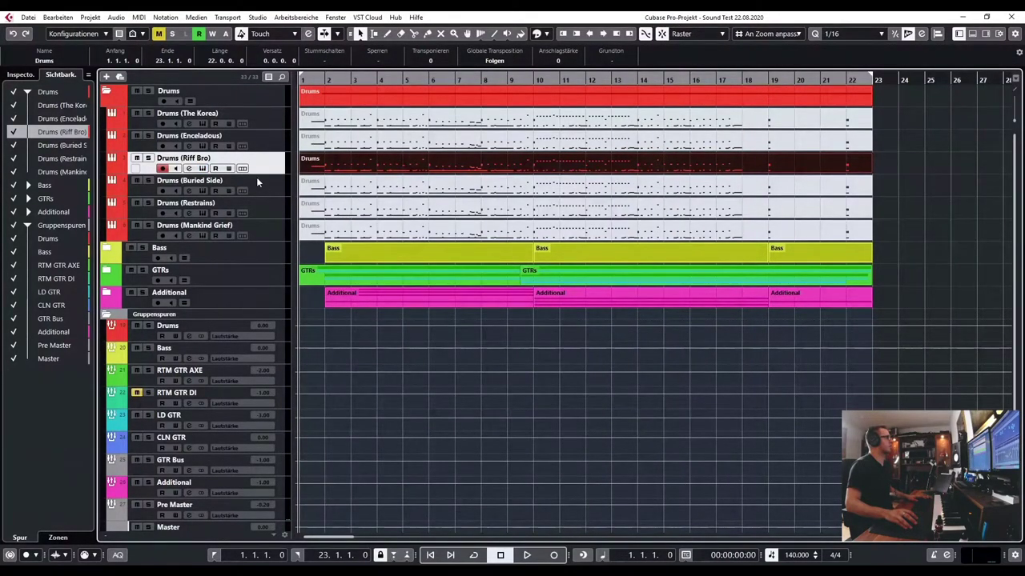
# Select the Drums (Buried Side) track, mute the Riff Bro part and unmute the Buried Side part.
pyautogui.press('Down')
pyautogui.click(439, 32)
pyautogui.click(345, 161)
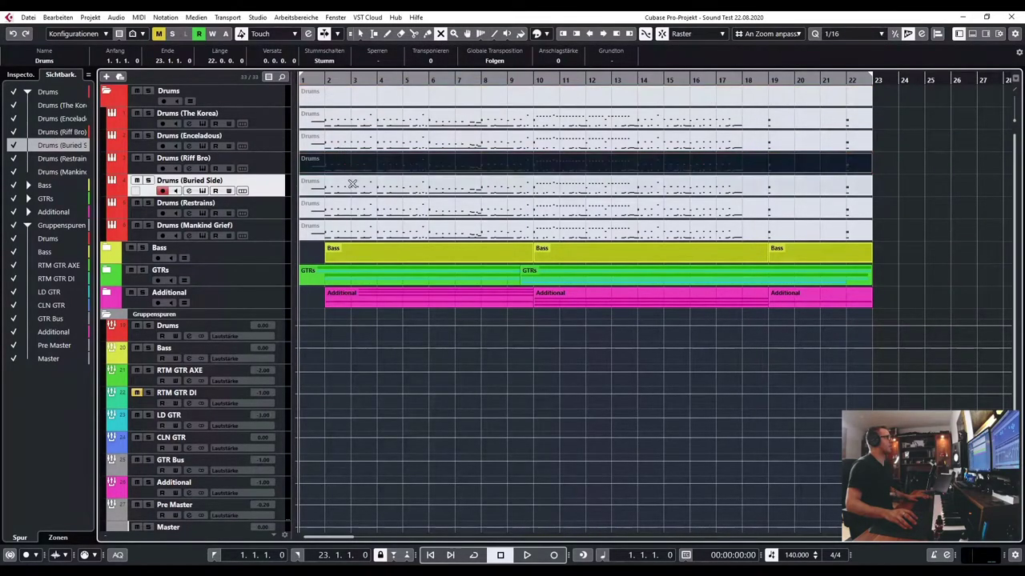
pyautogui.click(352, 184)
pyautogui.click(361, 33)
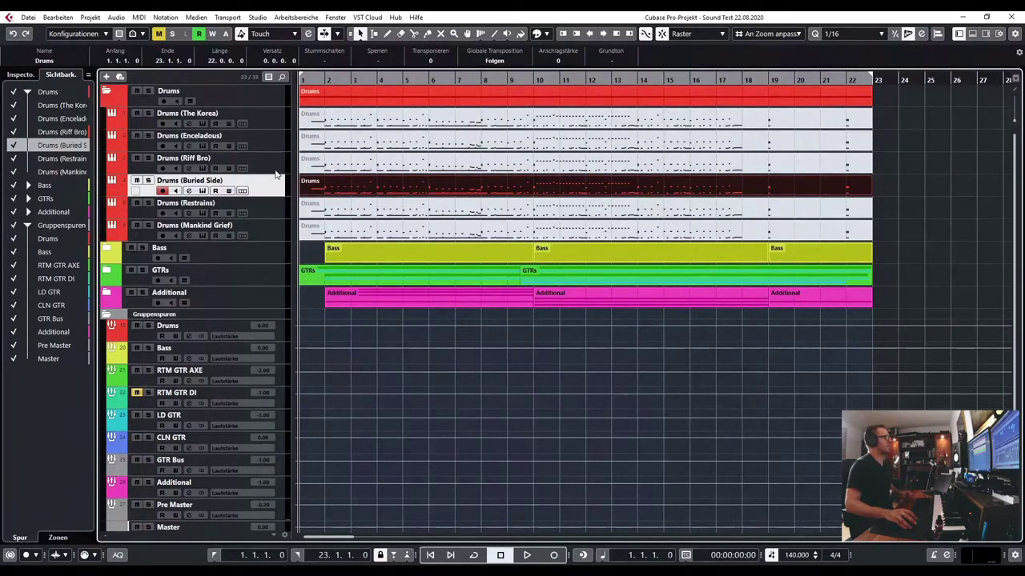
# Look over the Buried Side part in the Key Editor, close it and play the full mix to about bar 20.
pyautogui.doubleClick(351, 181)
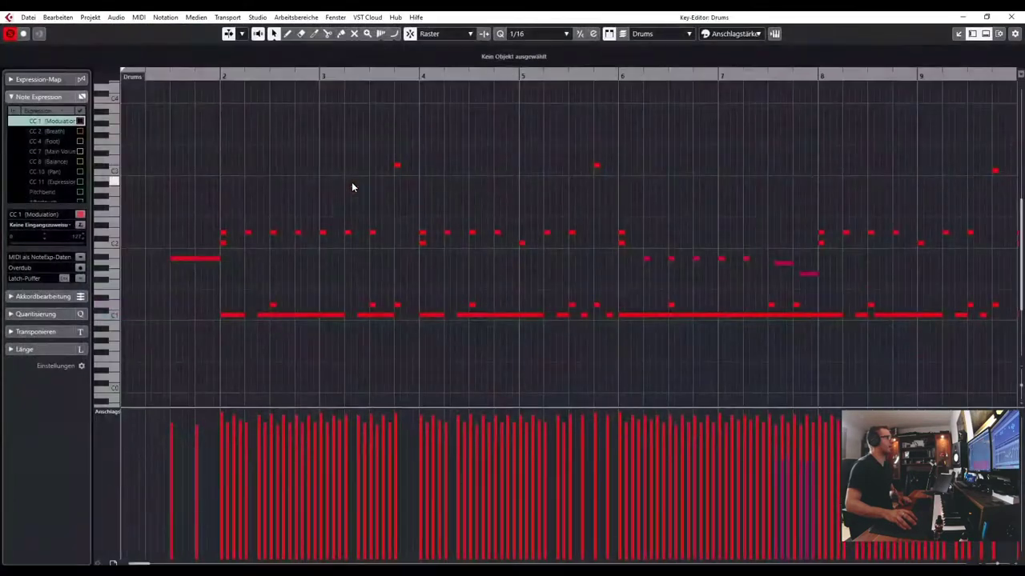
pyautogui.click(1010, 16)
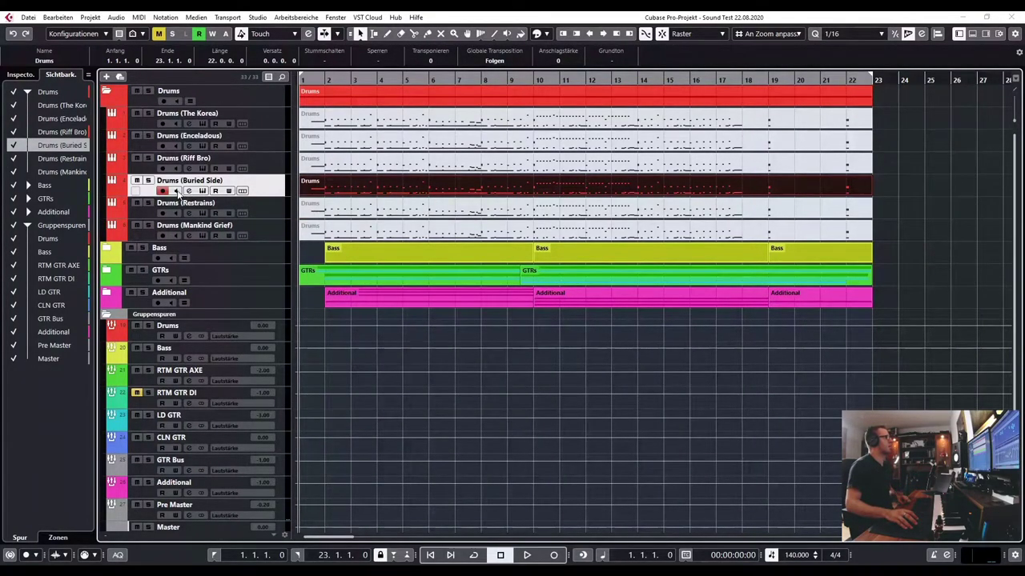
pyautogui.press('space')
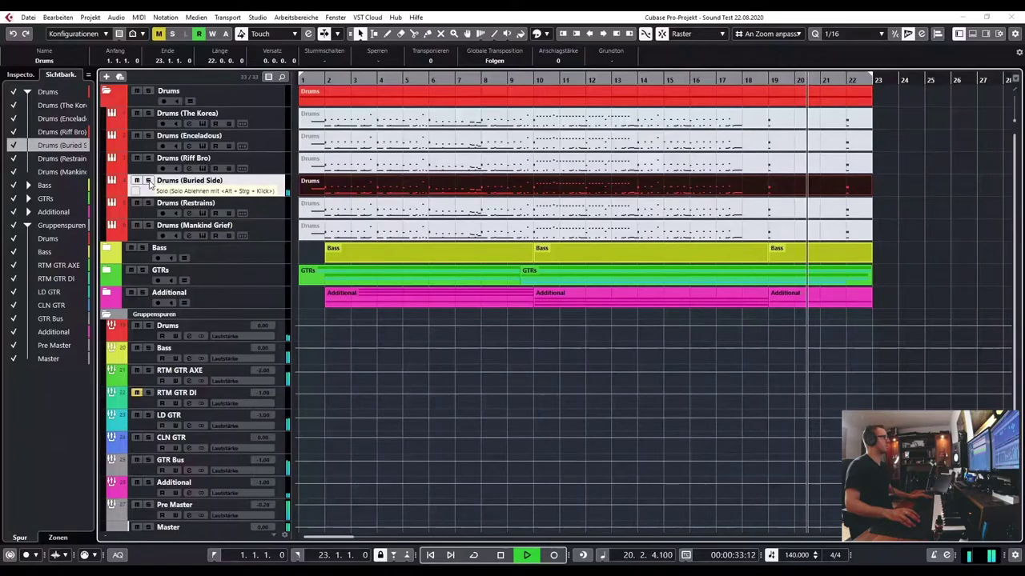
pyautogui.press('space')
# Solo the Drums (Buried Side) track and play its part from the start in the Key Editor.
pyautogui.click(148, 181)
pyautogui.press('Home')
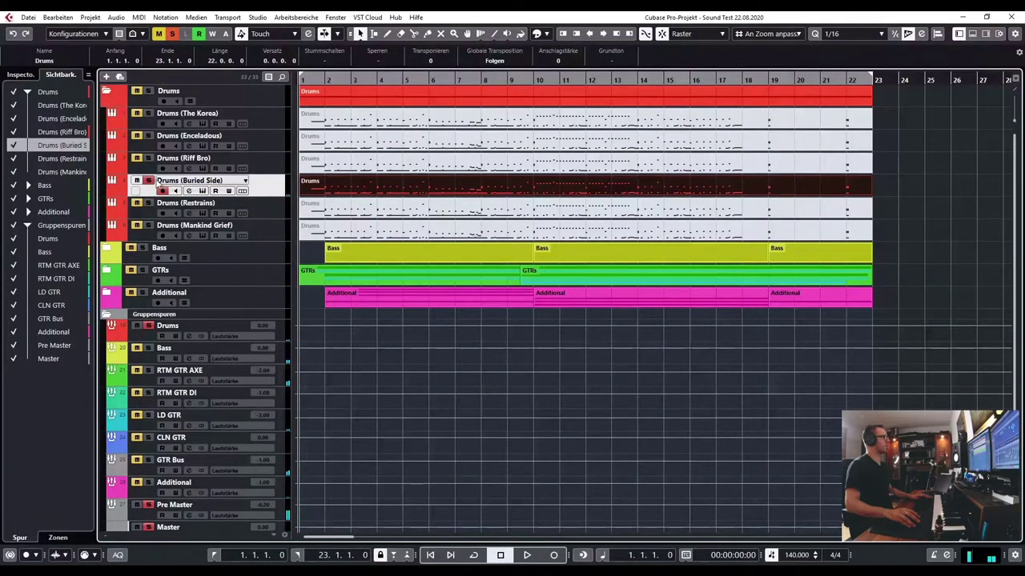
pyautogui.doubleClick(357, 193)
pyautogui.press('space')
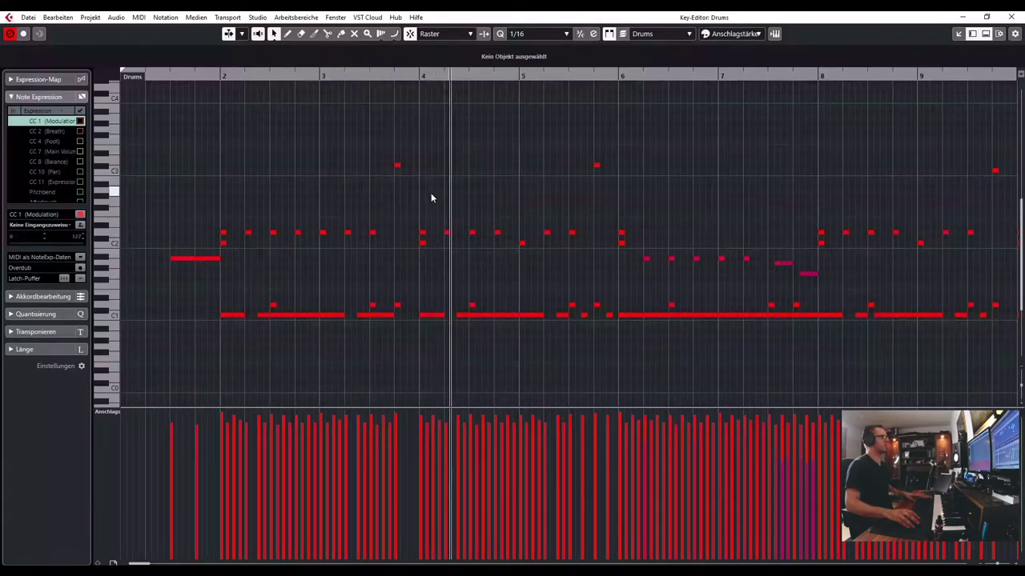
# Follow the Buried Side notes during playback past bar 18 and close the Key Editor.
pyautogui.press('g')
pyautogui.press('g')
pyautogui.press('g')
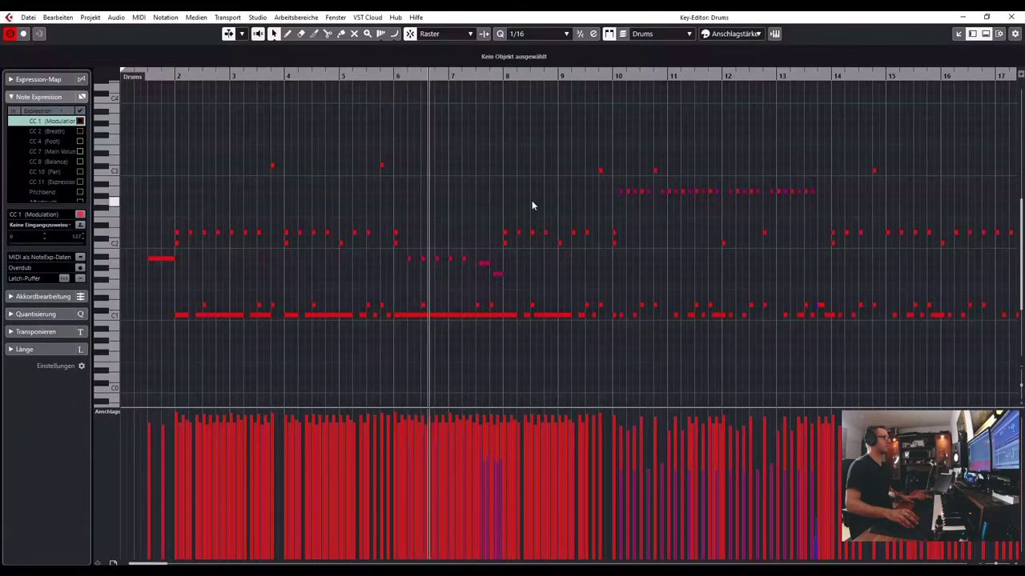
pyautogui.press('h')
pyautogui.press('h')
pyautogui.moveTo(489, 177); pyautogui.dragTo(429, 203)
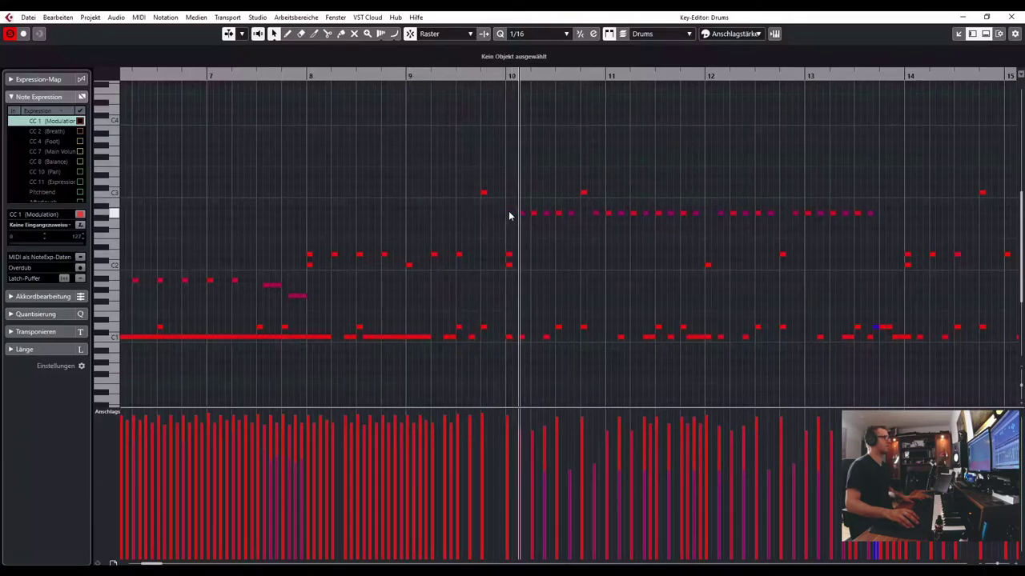
pyautogui.moveTo(566, 243); pyautogui.dragTo(298, 237)
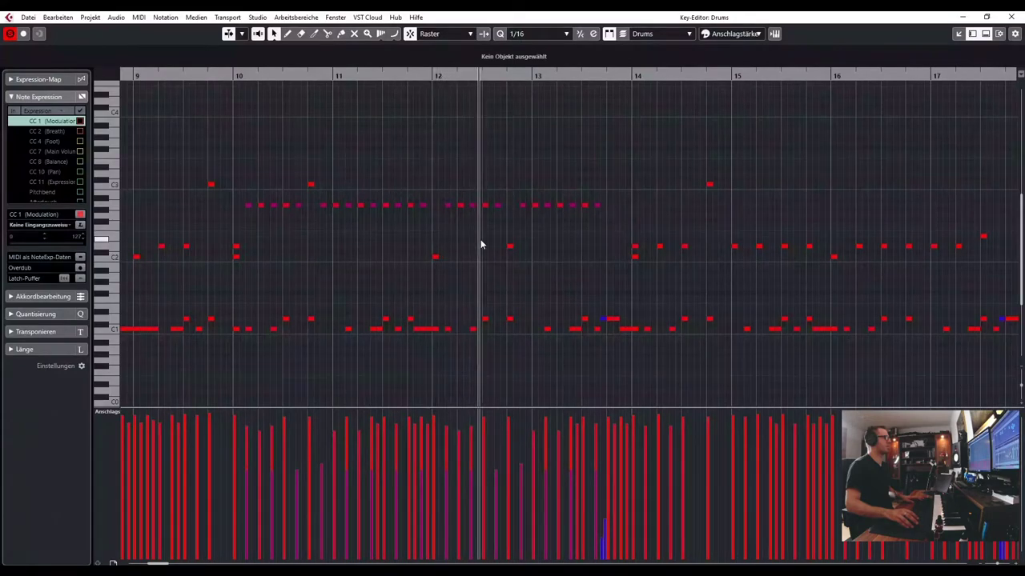
pyautogui.moveTo(549, 245); pyautogui.dragTo(293, 231)
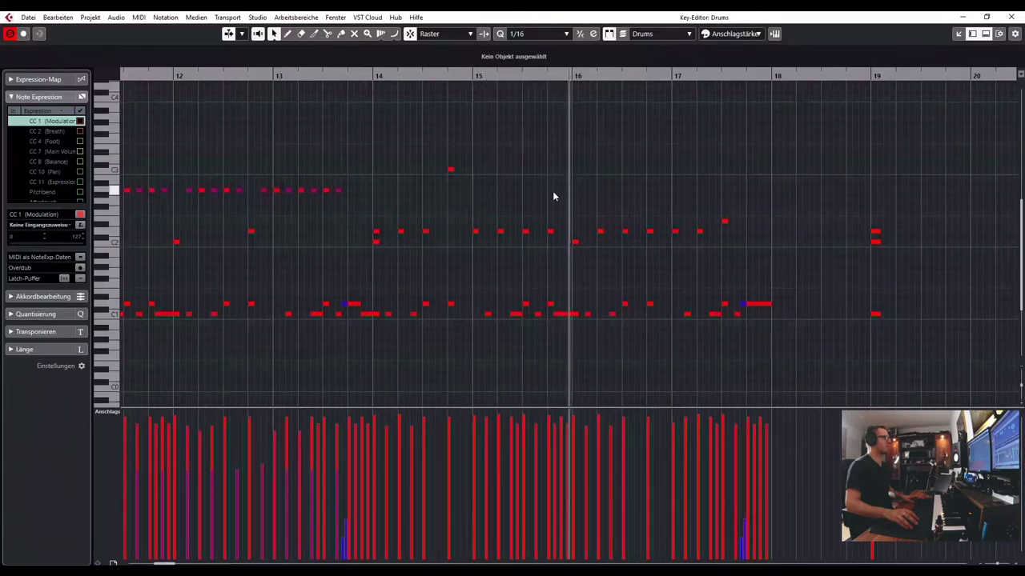
pyautogui.moveTo(637, 188); pyautogui.dragTo(556, 218)
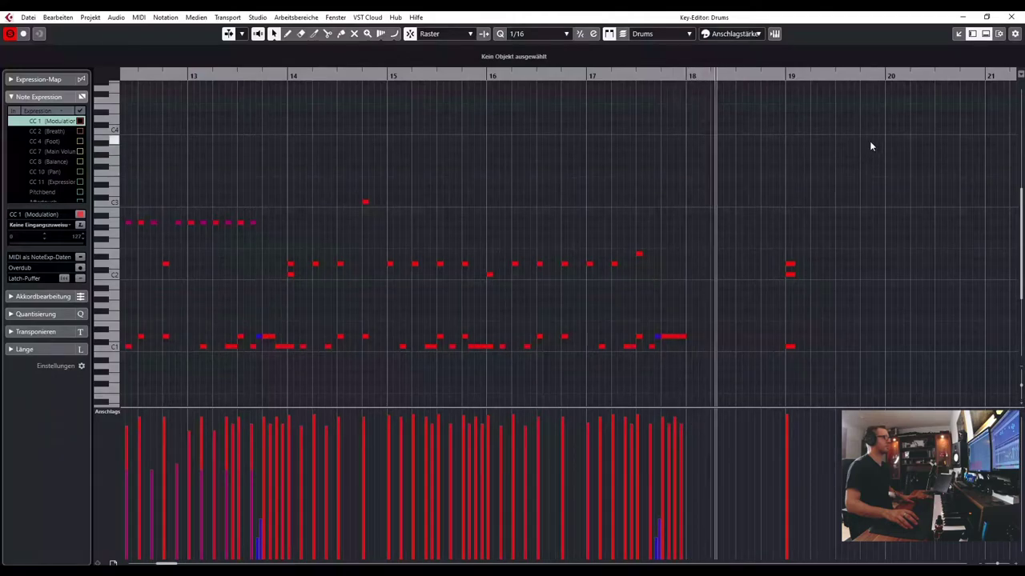
pyautogui.click(1011, 16)
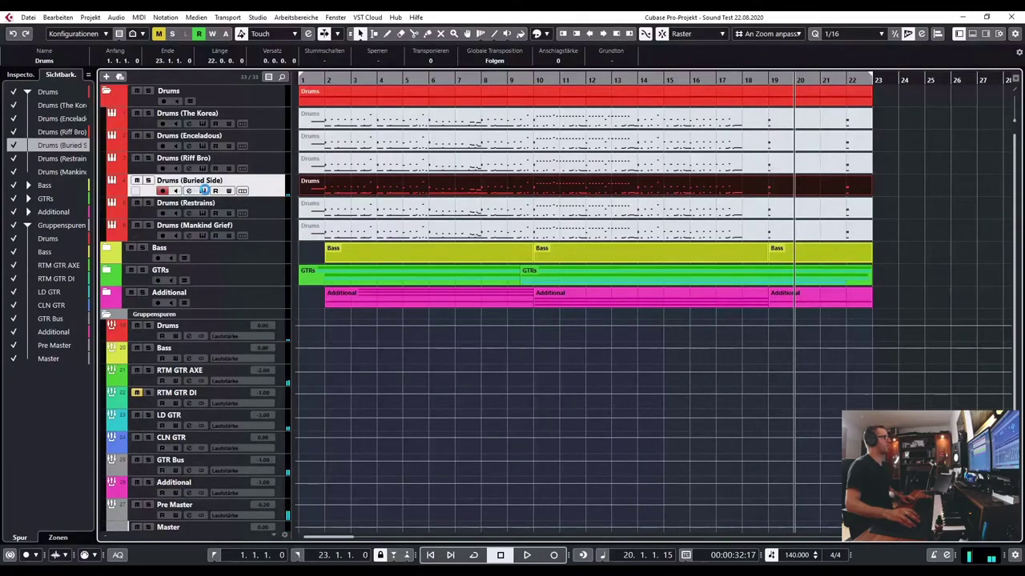
# Open the Buried Side instrument and review its kick, snare and tom modules and the Enceladus Kit at the end of the rack.
pyautogui.click(204, 191)
pyautogui.moveTo(406, 28); pyautogui.dragTo(492, 26)
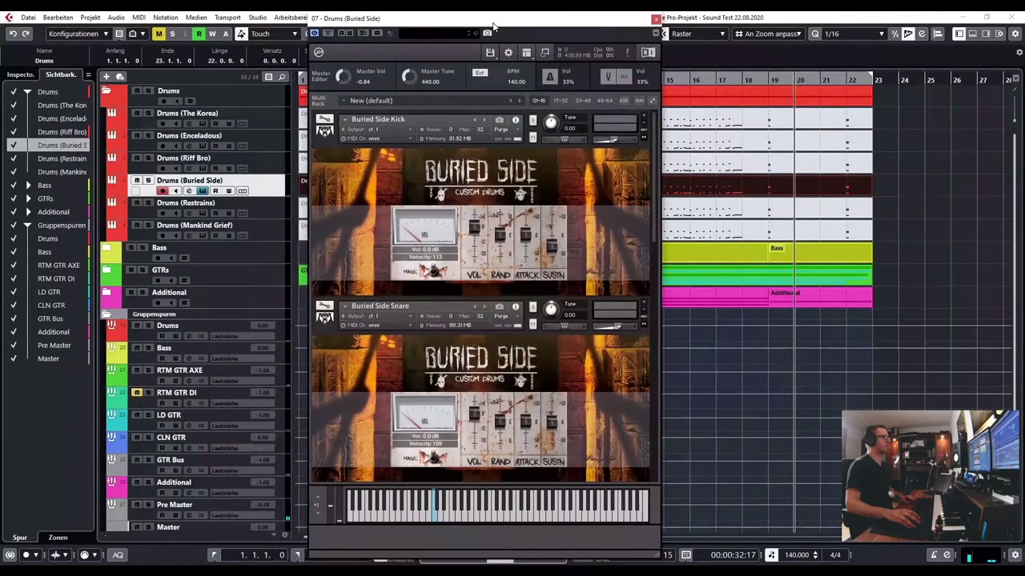
pyautogui.scroll(-4, 404, 336)
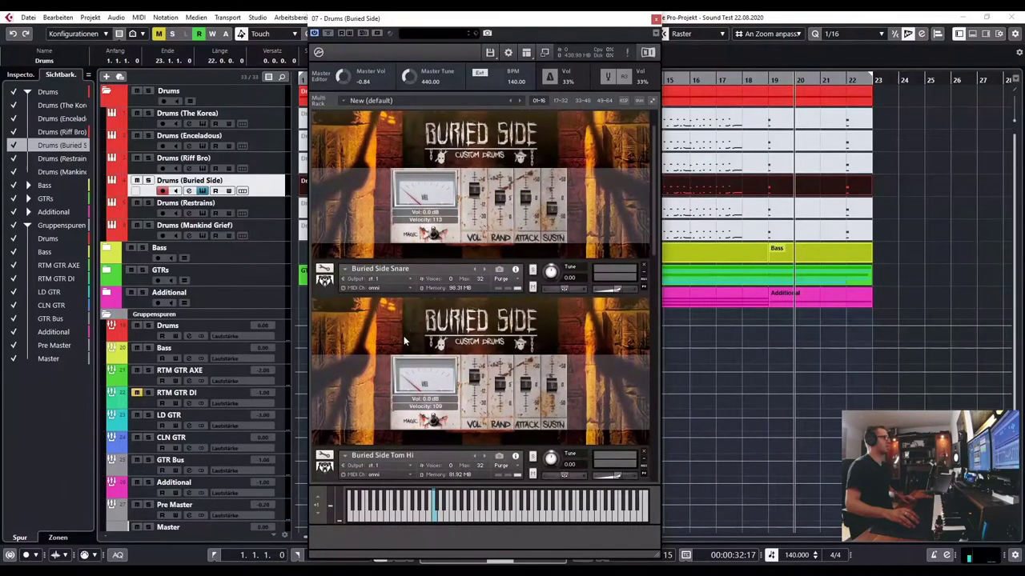
pyautogui.scroll(-15, 362, 336)
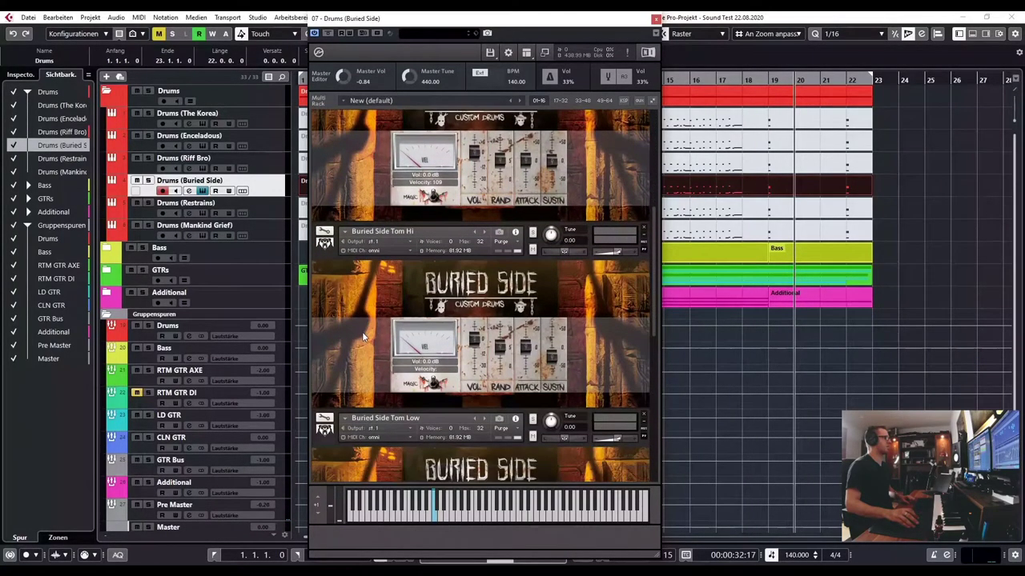
pyautogui.scroll(-3, 362, 341)
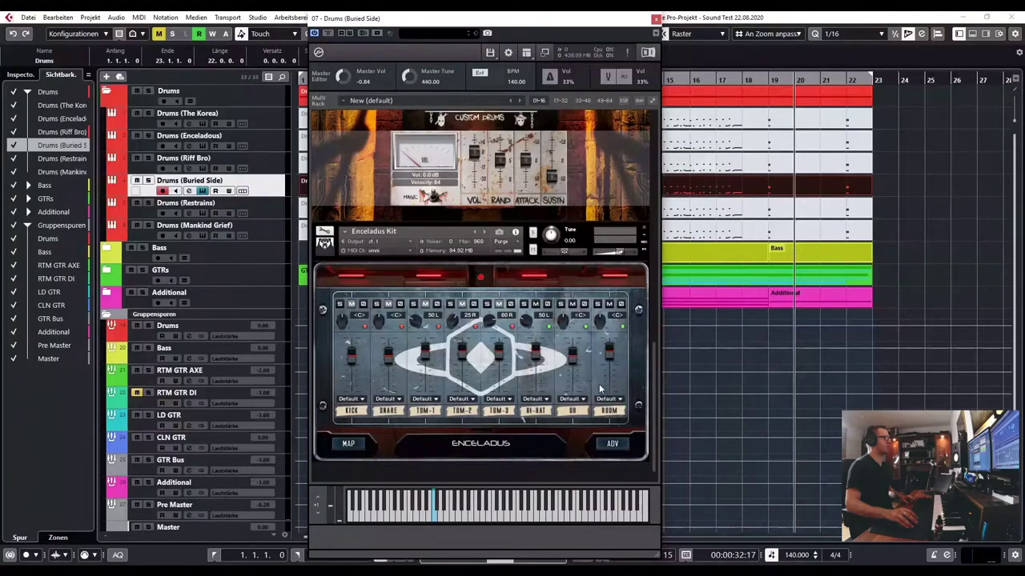
# Solo the Drums (Buried Side) track and the Buried Side Kick module inside its instrument.
pyautogui.scroll(15, 389, 273)
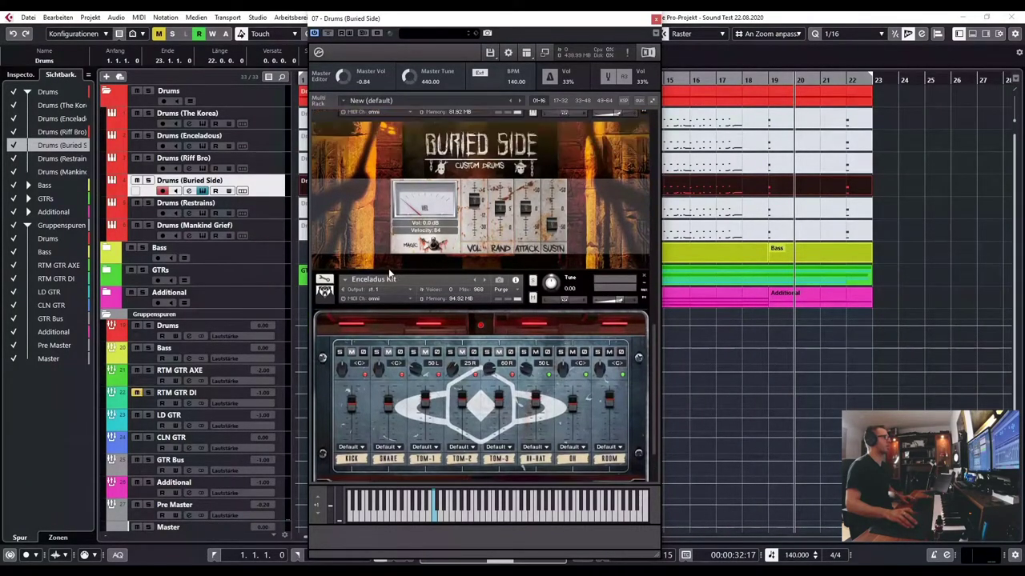
pyautogui.scroll(-1, 389, 271)
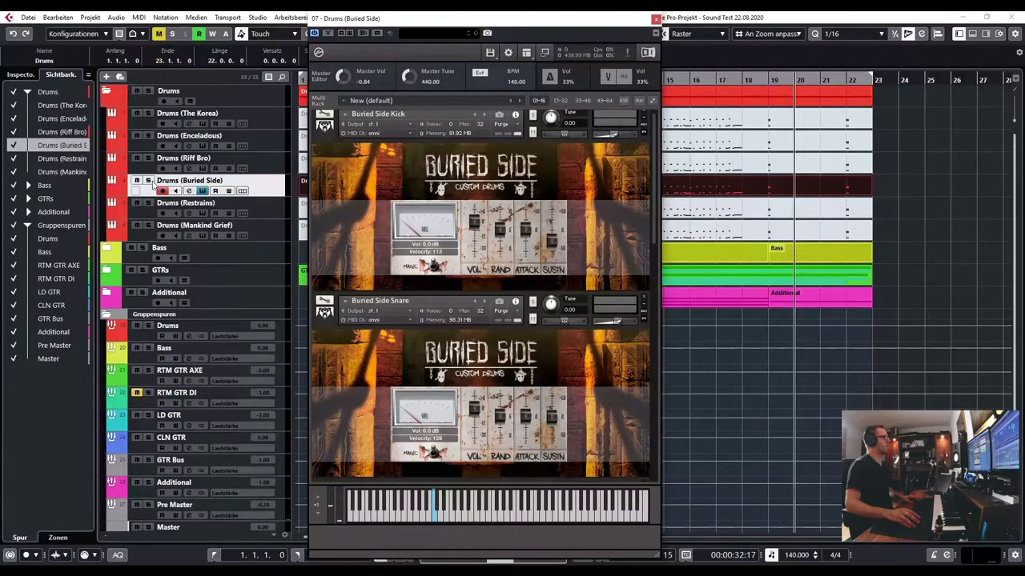
pyautogui.click(150, 181)
pyautogui.moveTo(387, 14); pyautogui.dragTo(582, 22)
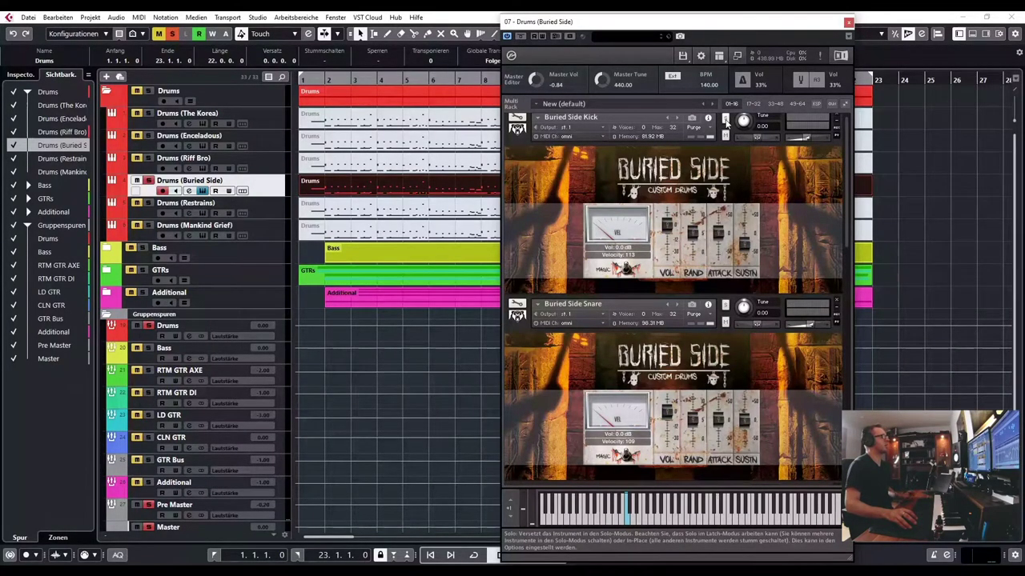
pyautogui.click(725, 119)
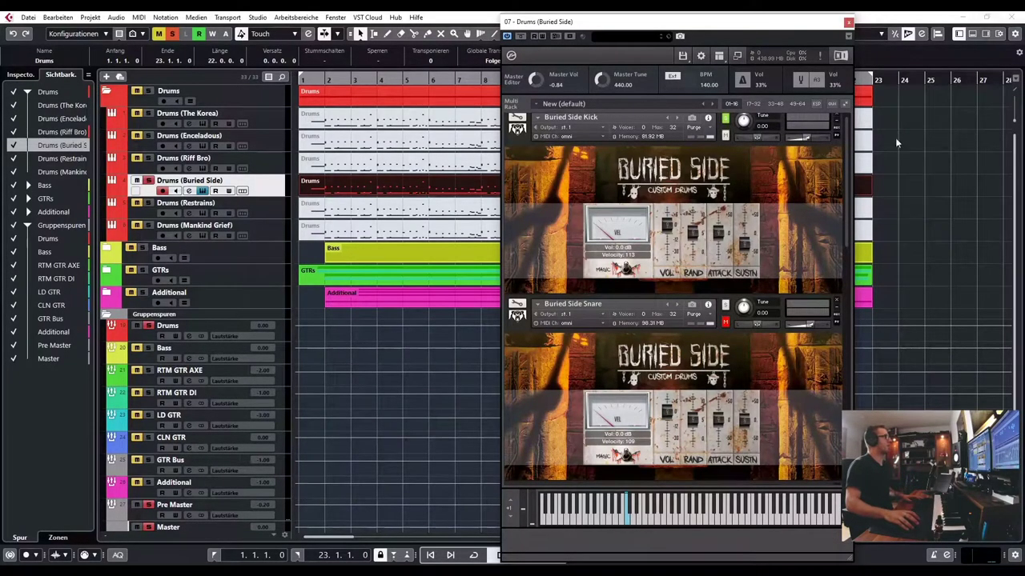
# Play the soloed Buried Side Kick, compare its sound with Magic off and on, and stop playback.
pyautogui.press('space')
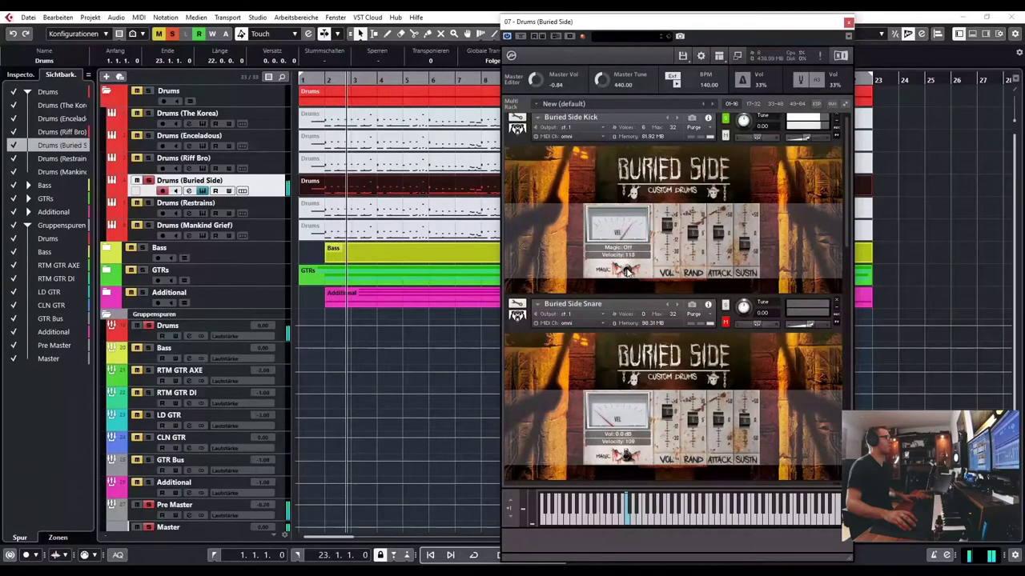
pyautogui.press('space')
pyautogui.click(625, 270)
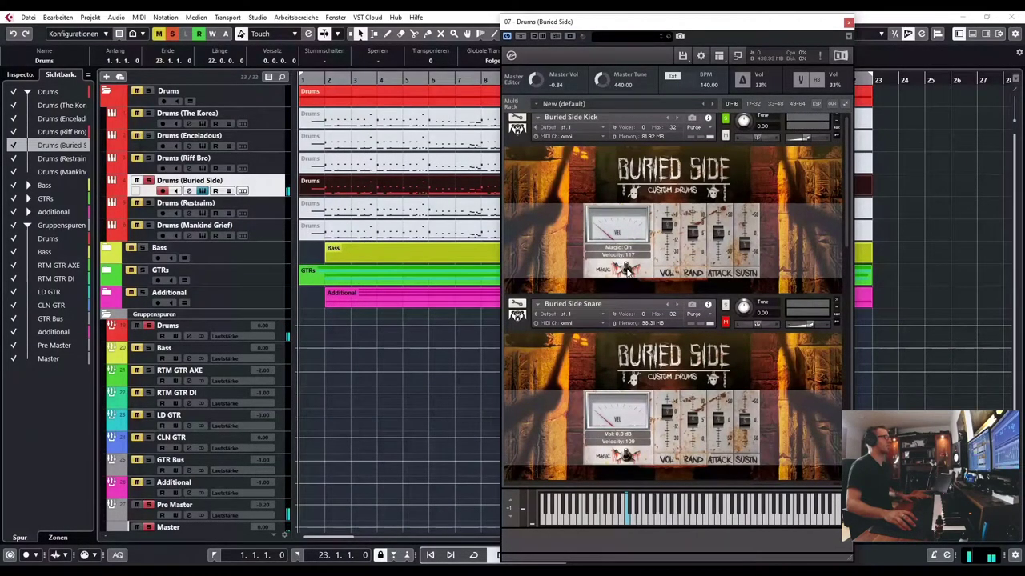
pyautogui.press('space')
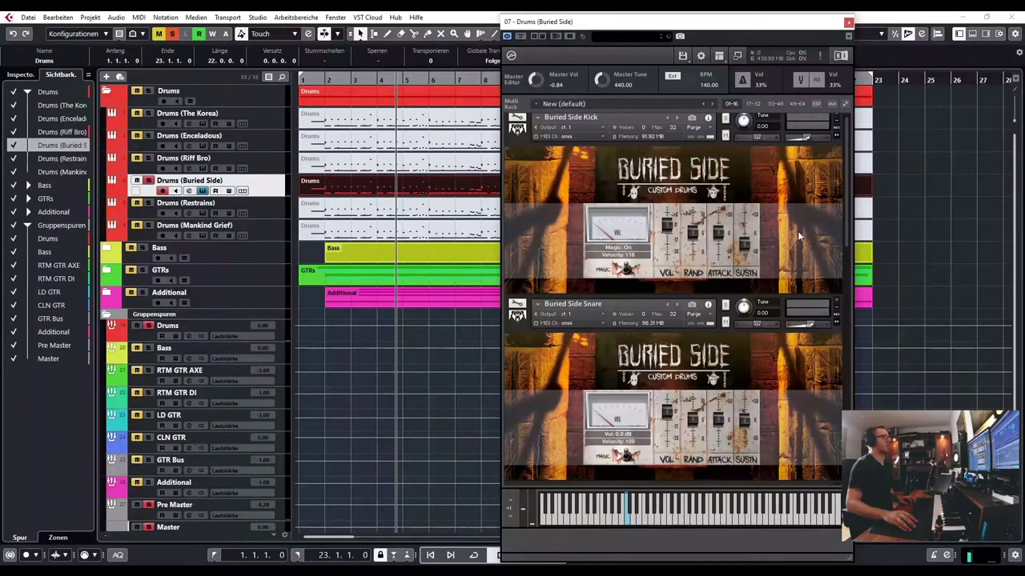
# Review the Buried Side snare and tom modules, return to the kick module and close the instrument.
pyautogui.scroll(-2, 798, 237)
pyautogui.scroll(-1, 798, 236)
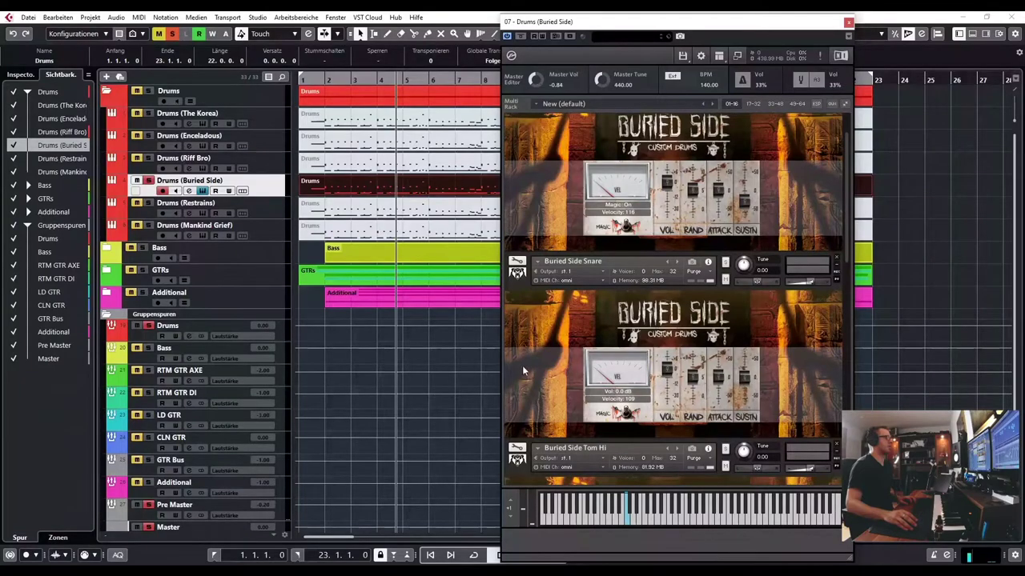
pyautogui.scroll(-20, 537, 337)
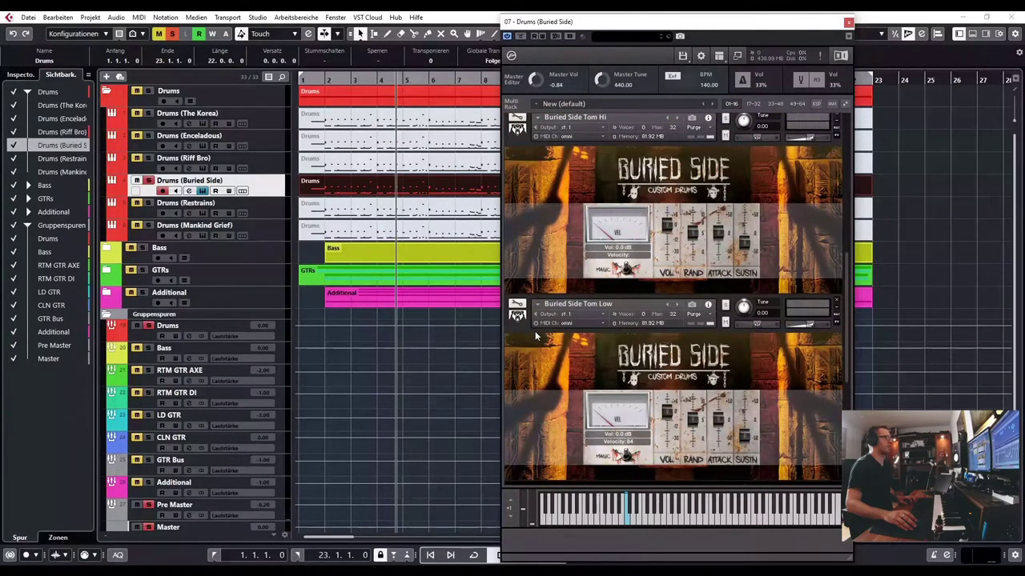
pyautogui.scroll(-5, 535, 335)
pyautogui.scroll(20, 535, 335)
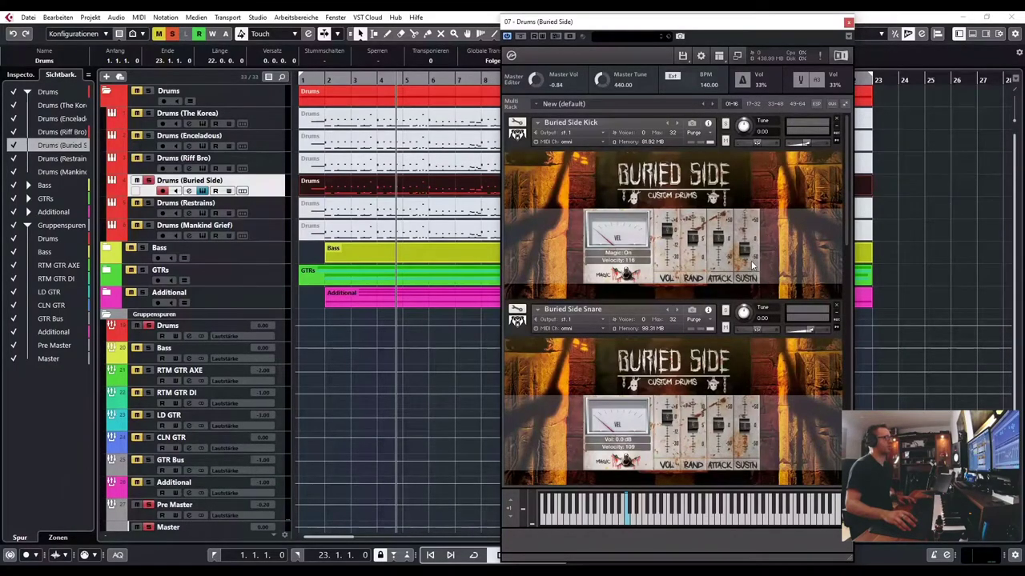
pyautogui.click(849, 23)
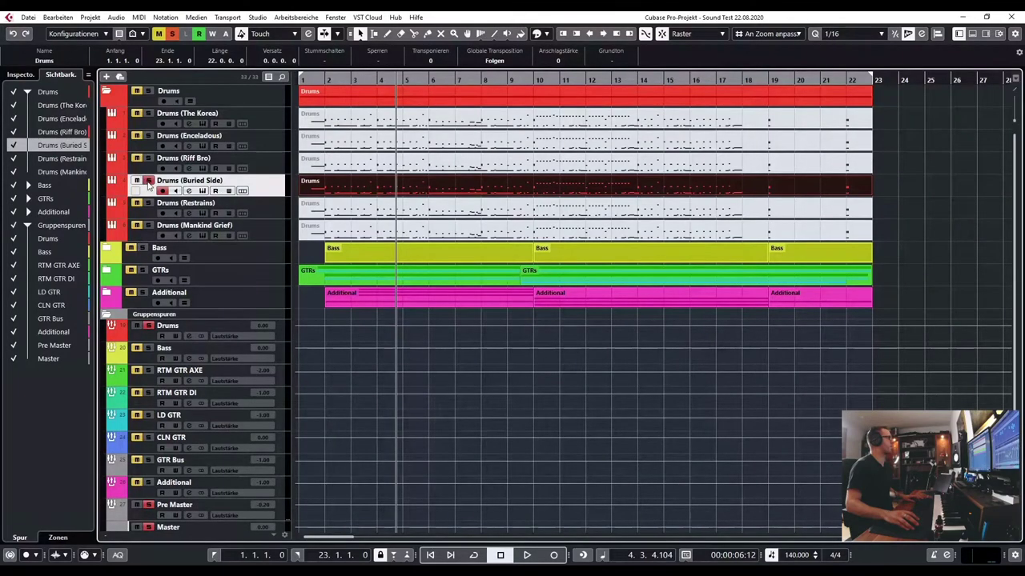
# Unsolo the Drums (Buried Side) track, then mute its part and unmute the Drums (Restrains) part instead.
pyautogui.click(147, 181)
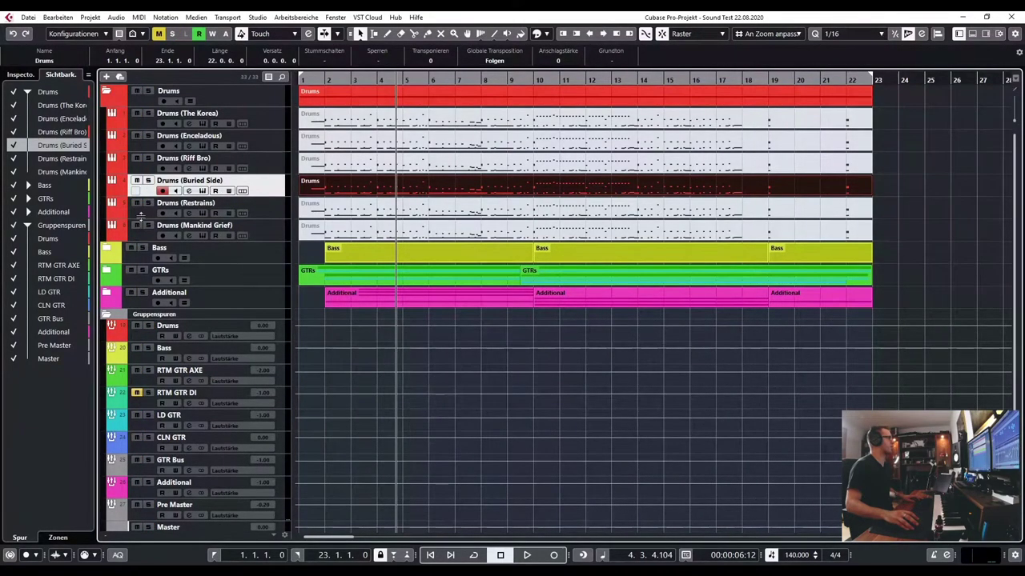
pyautogui.click(156, 209)
pyautogui.click(413, 206)
pyautogui.click(416, 186)
pyautogui.press('KP_Decimal')
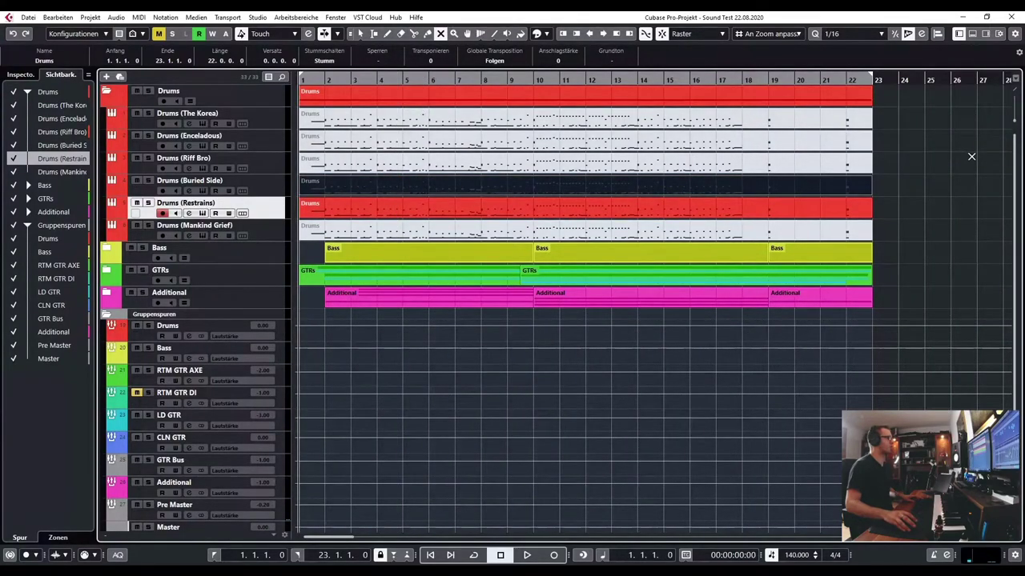
# Play the full mix with the Restrains drums from the start to about bar 21 and clear the part selection.
pyautogui.press('space')
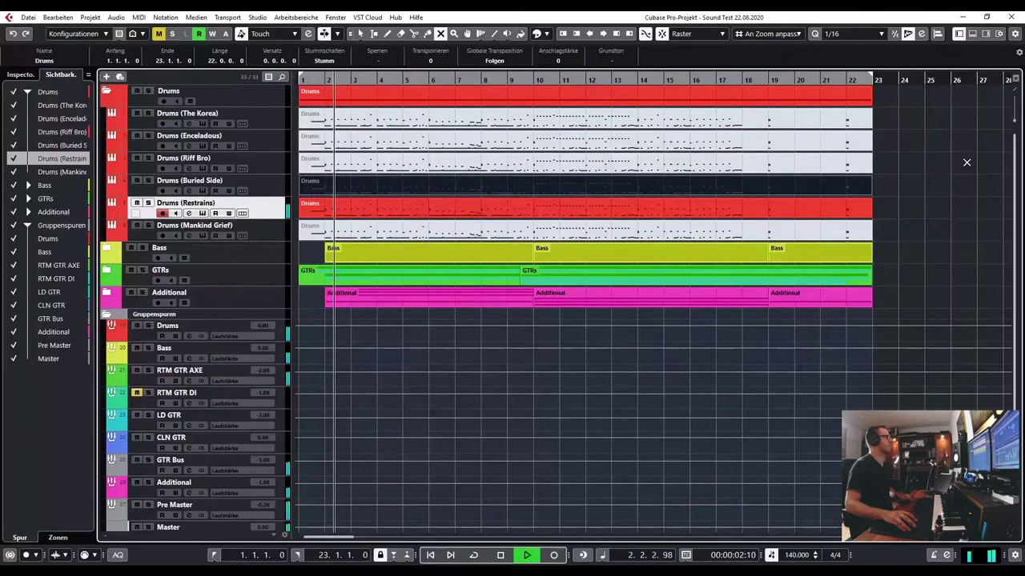
pyautogui.click(361, 34)
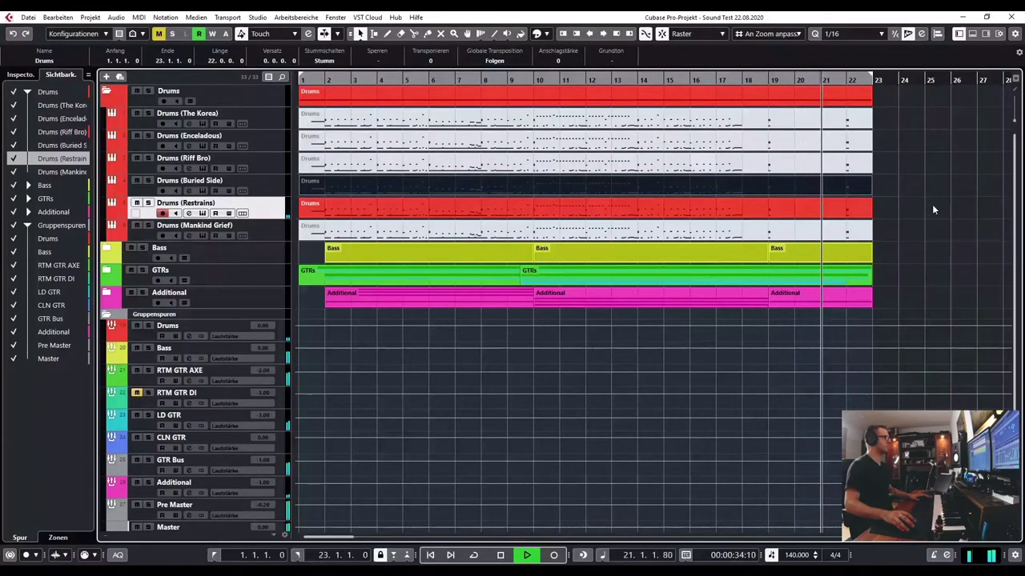
pyautogui.press('space')
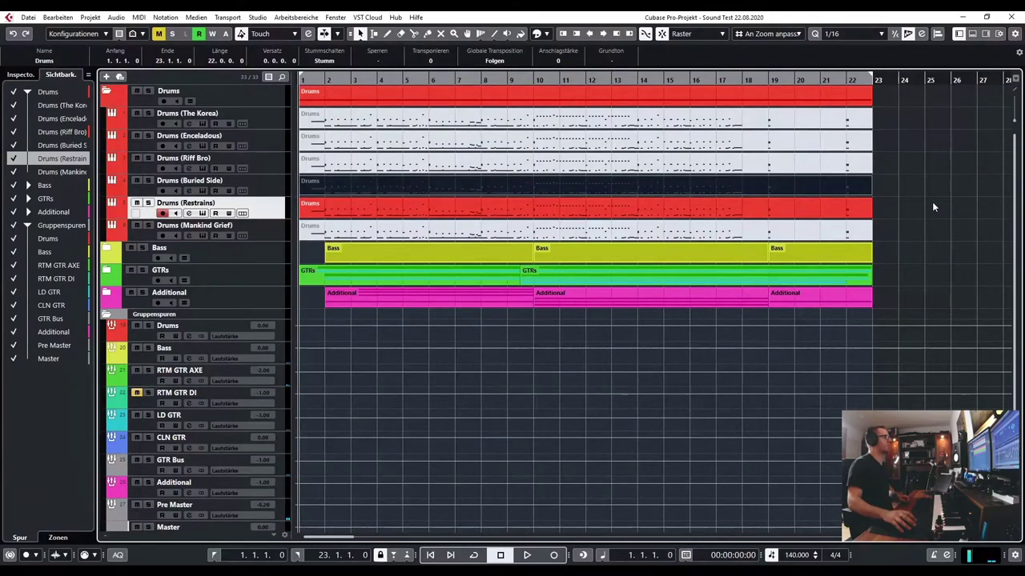
pyautogui.click(932, 203)
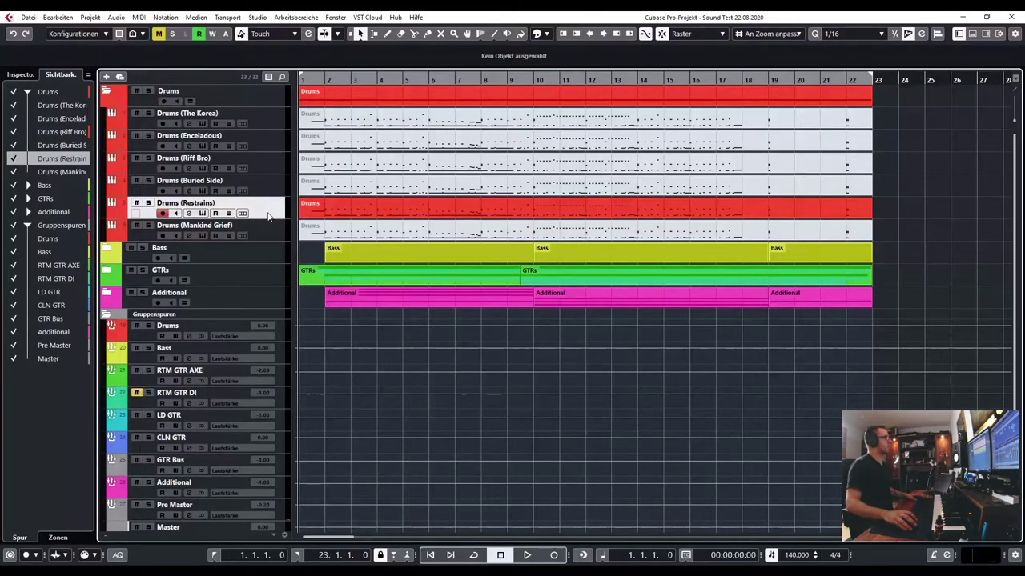
# Open the Restrains drum part in the Key Editor and play it from the start with more bars in view.
pyautogui.doubleClick(351, 202)
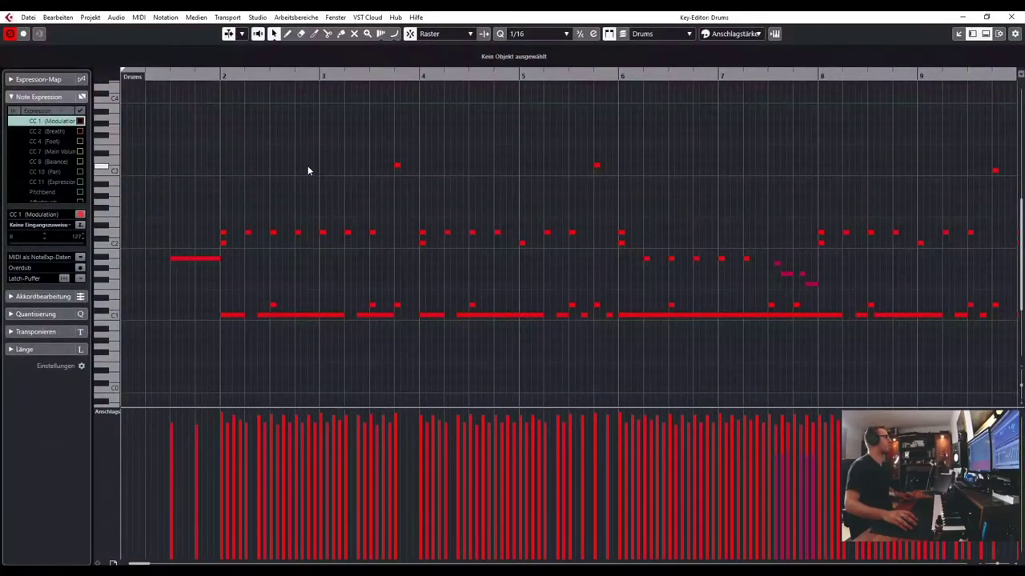
pyautogui.press('space')
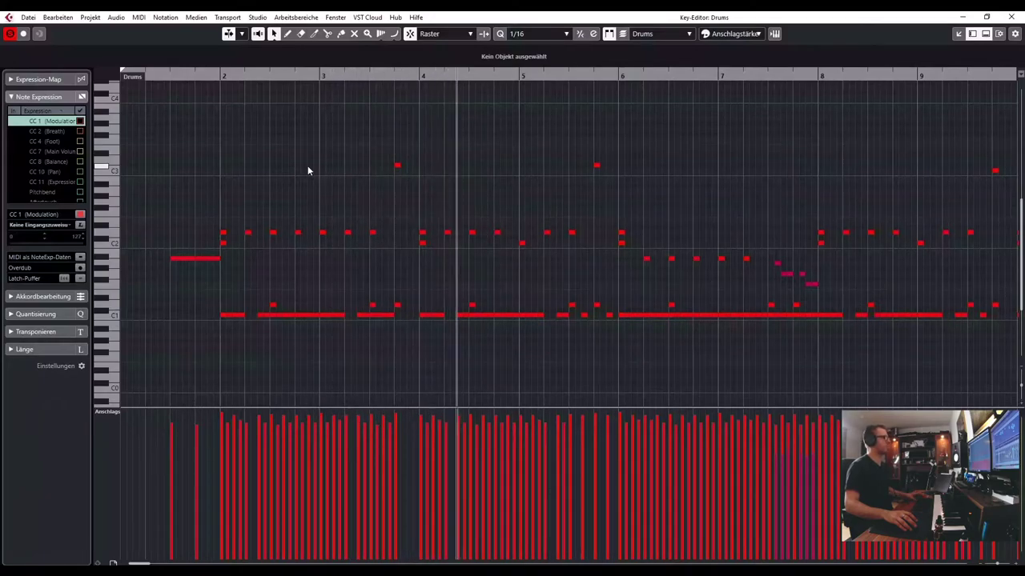
pyautogui.press('g')
pyautogui.press('g')
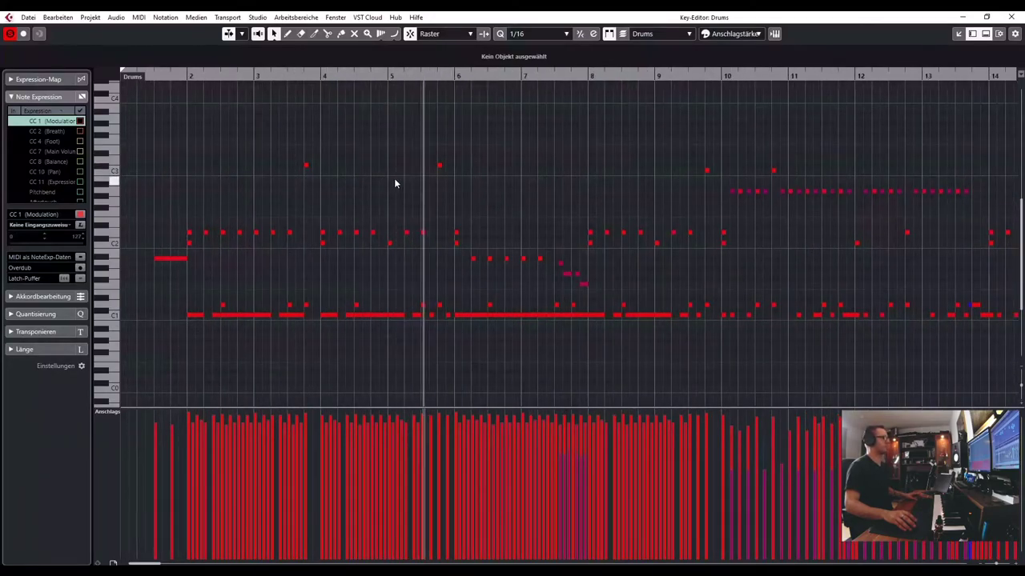
# Follow the Restrains notes during playback past bar 19 and close the Key Editor.
pyautogui.moveTo(525, 174); pyautogui.dragTo(319, 193)
pyautogui.scroll(-2, 319, 192)
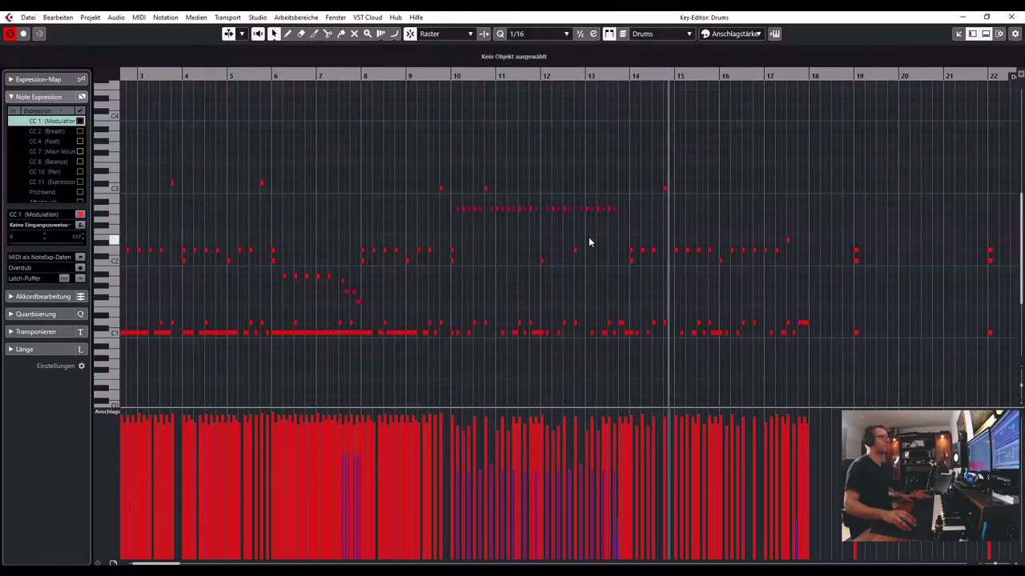
pyautogui.moveTo(590, 242); pyautogui.dragTo(506, 247)
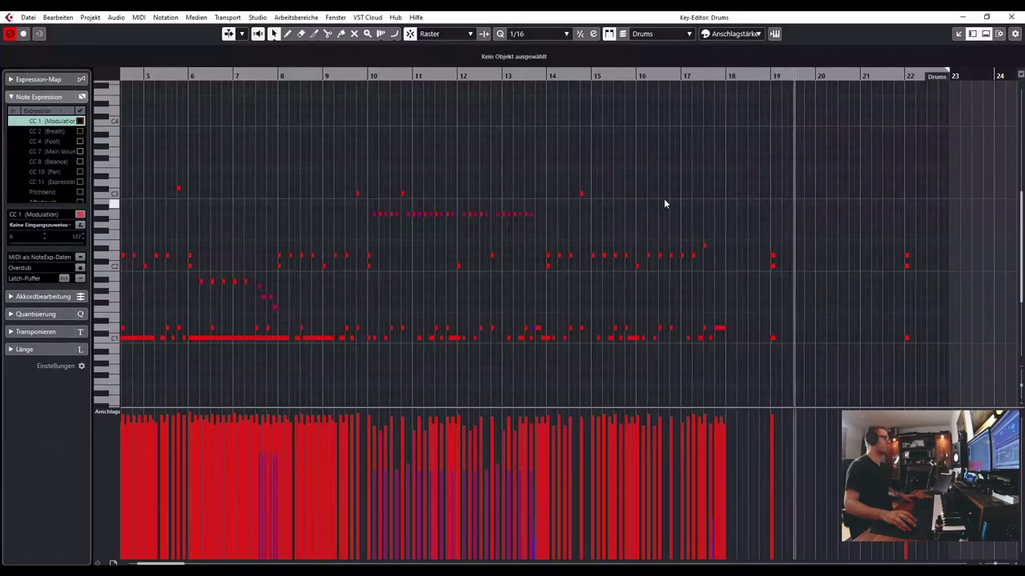
pyautogui.hscroll(-2, 612, 146)
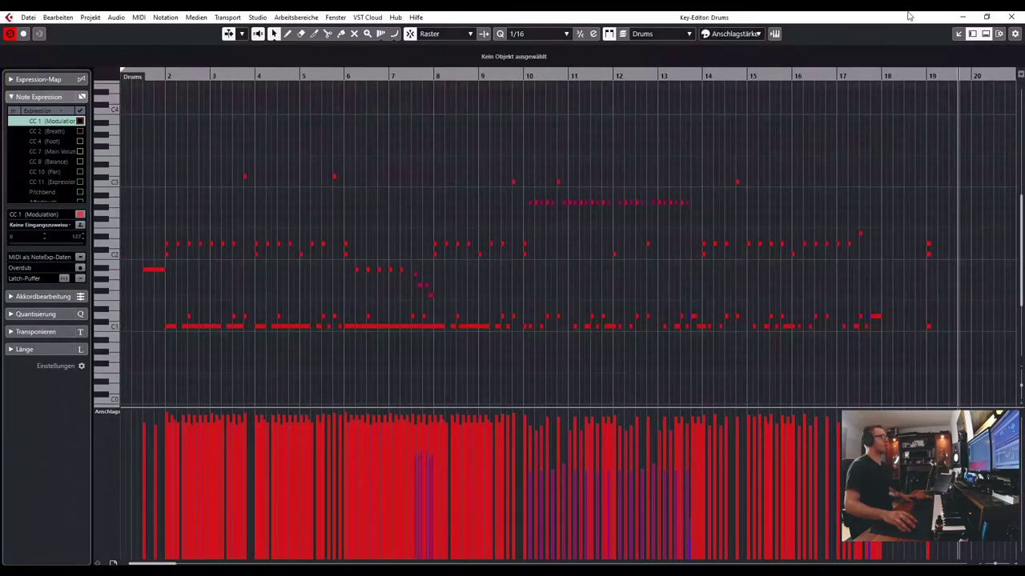
pyautogui.click(1009, 17)
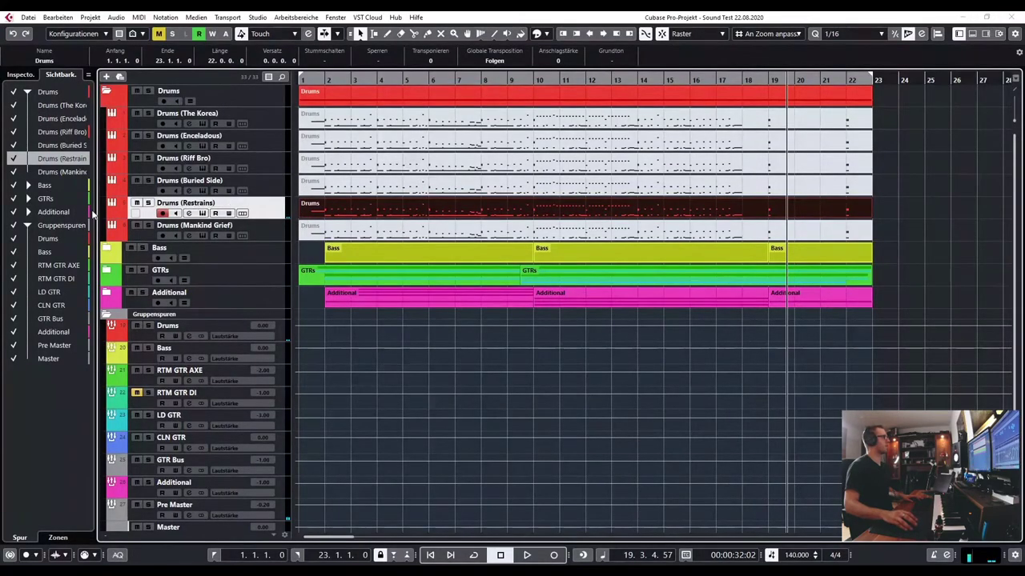
# Open the Restrains instrument and examine its note mapping page before returning to the kit mixer.
pyautogui.click(215, 214)
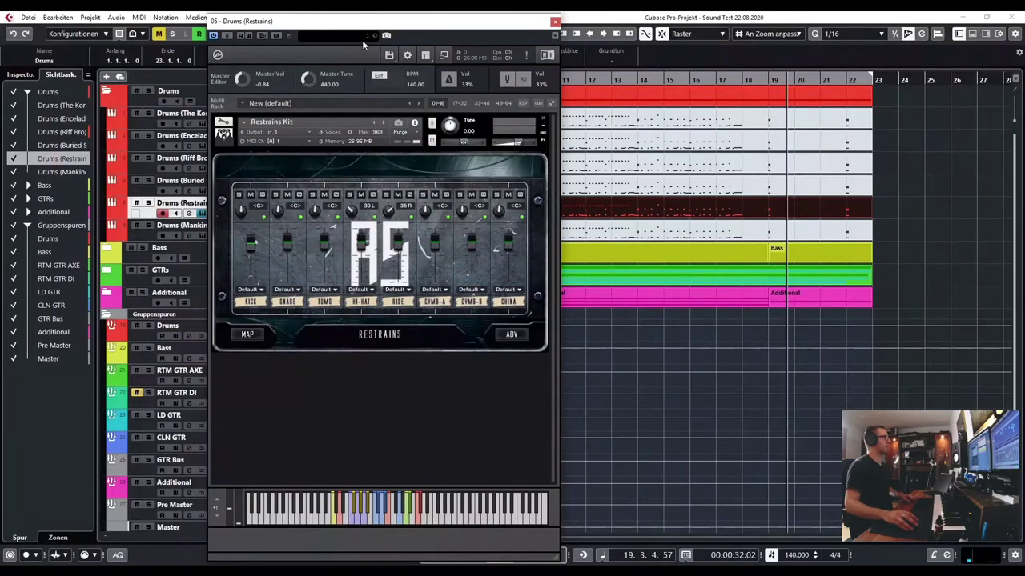
pyautogui.moveTo(370, 28); pyautogui.dragTo(426, 32)
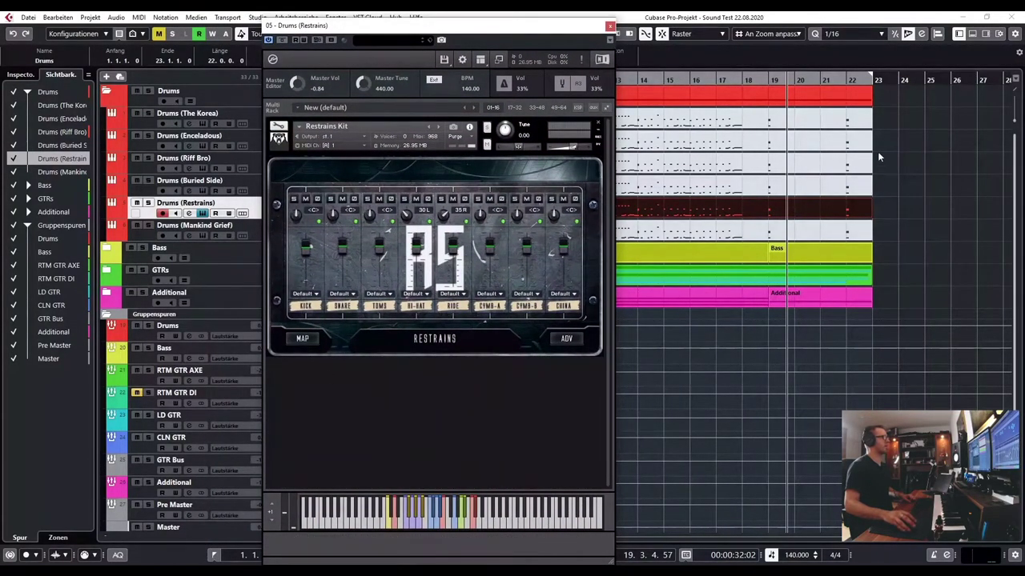
pyautogui.click(303, 339)
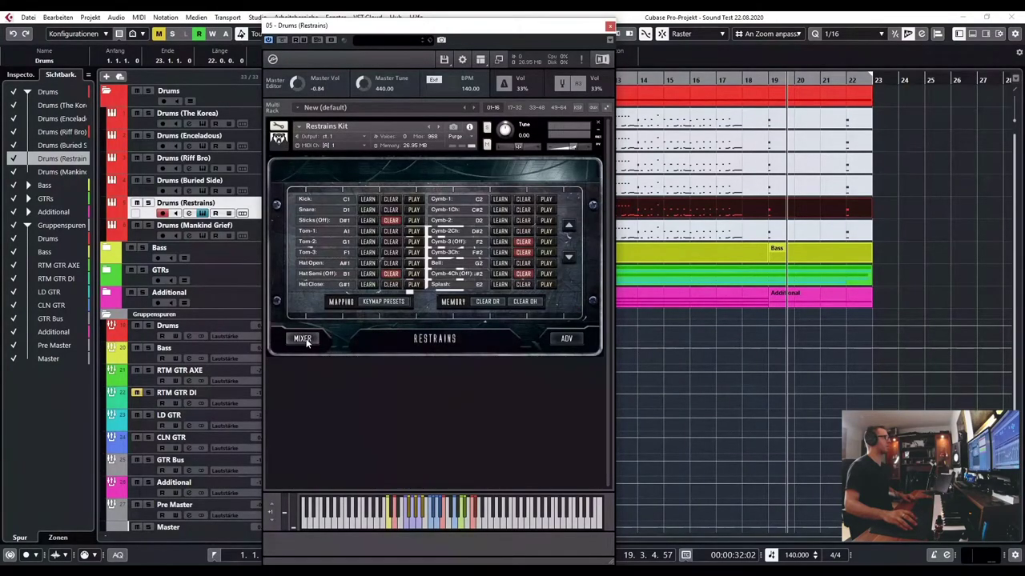
pyautogui.click(304, 340)
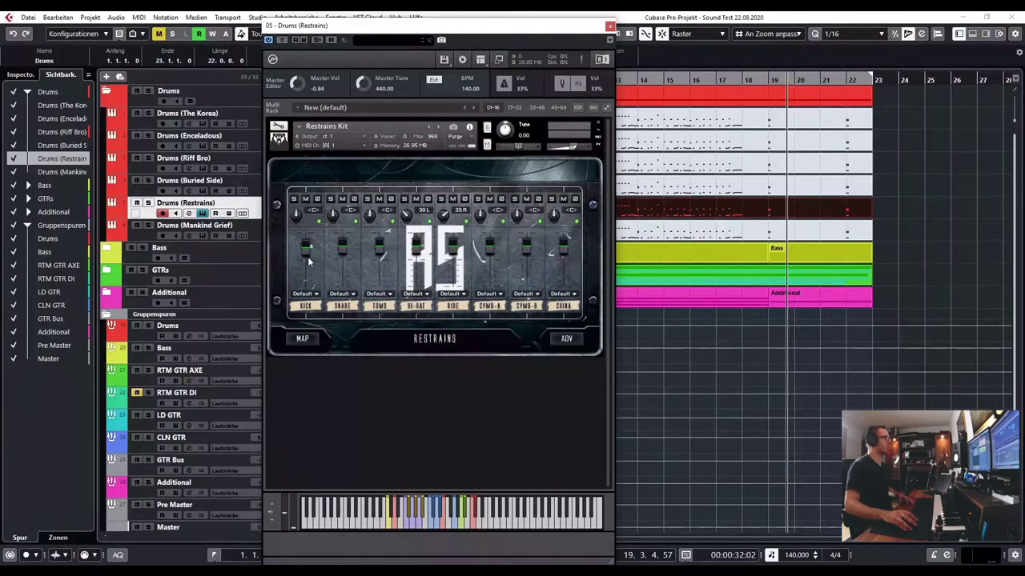
# Try the kick and snare channels of the Restrains Kit, view its advanced settings and close the instrument.
pyautogui.click(310, 309)
pyautogui.click(309, 308)
pyautogui.click(333, 308)
pyautogui.click(337, 311)
pyautogui.click(566, 339)
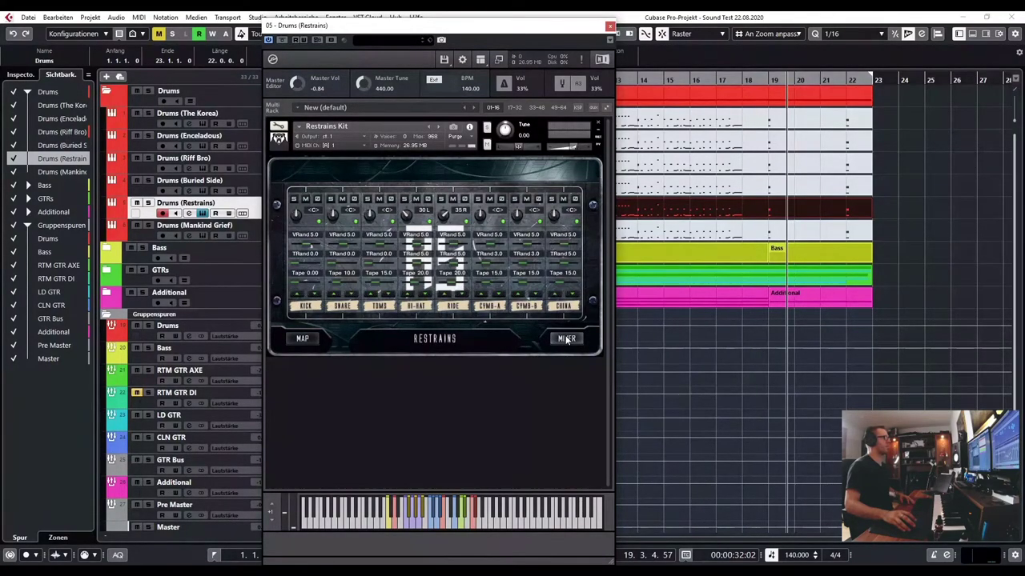
pyautogui.click(566, 339)
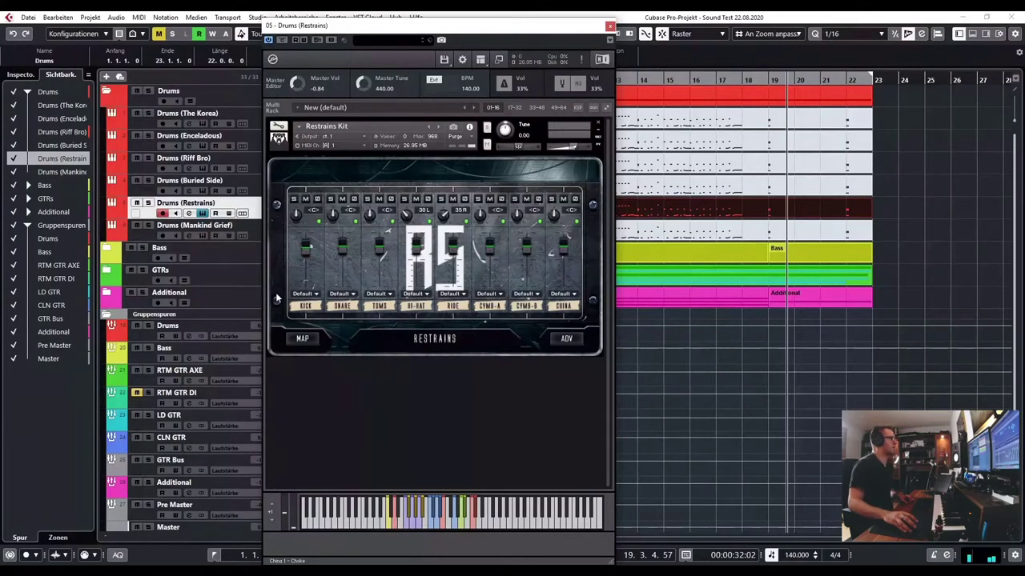
pyautogui.click(610, 26)
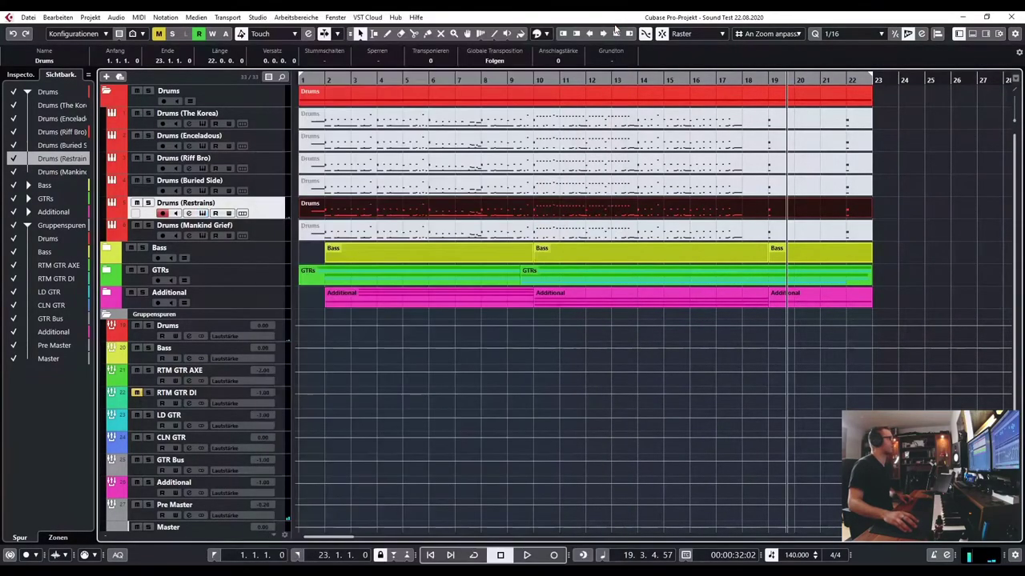
# Select the Drums (Mankind Grief) track, unmute its part and mute the Drums (Restrains) part.
pyautogui.click(282, 231)
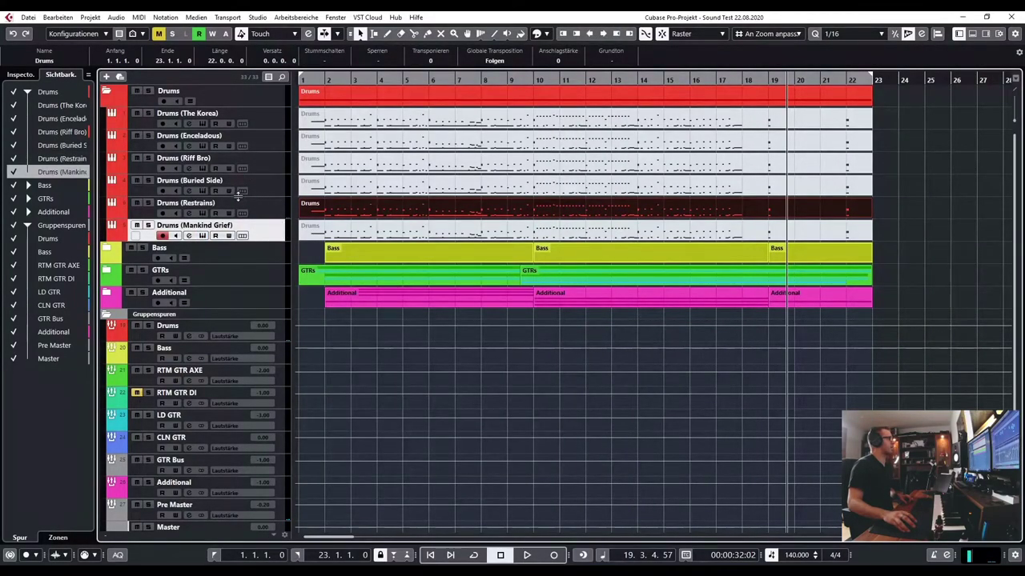
pyautogui.click(441, 35)
pyautogui.click(396, 228)
pyautogui.click(340, 203)
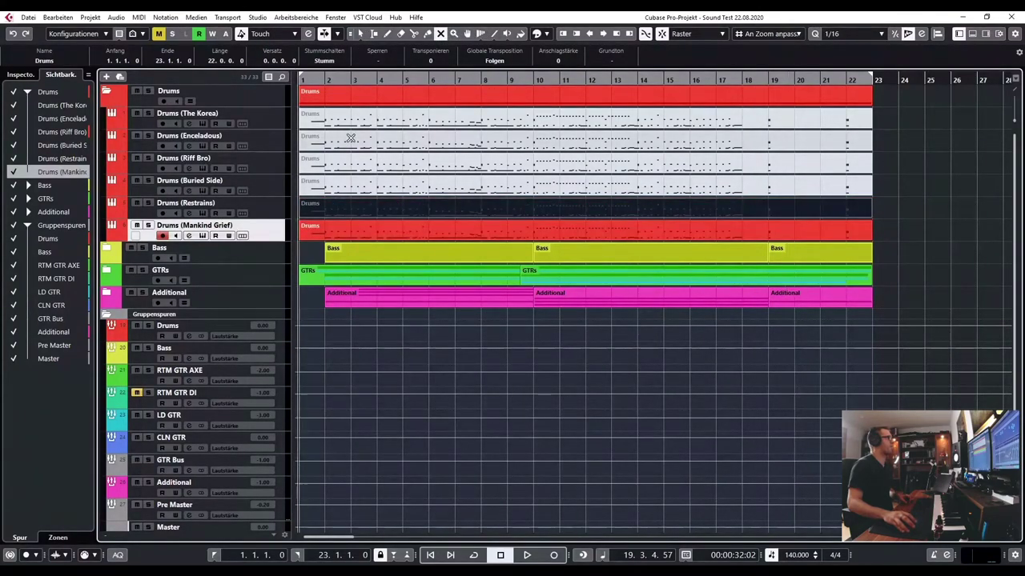
# Play the full mix with the Mankind Grief drums from the start to about bar 19.
pyautogui.press('.')
pyautogui.press('space')
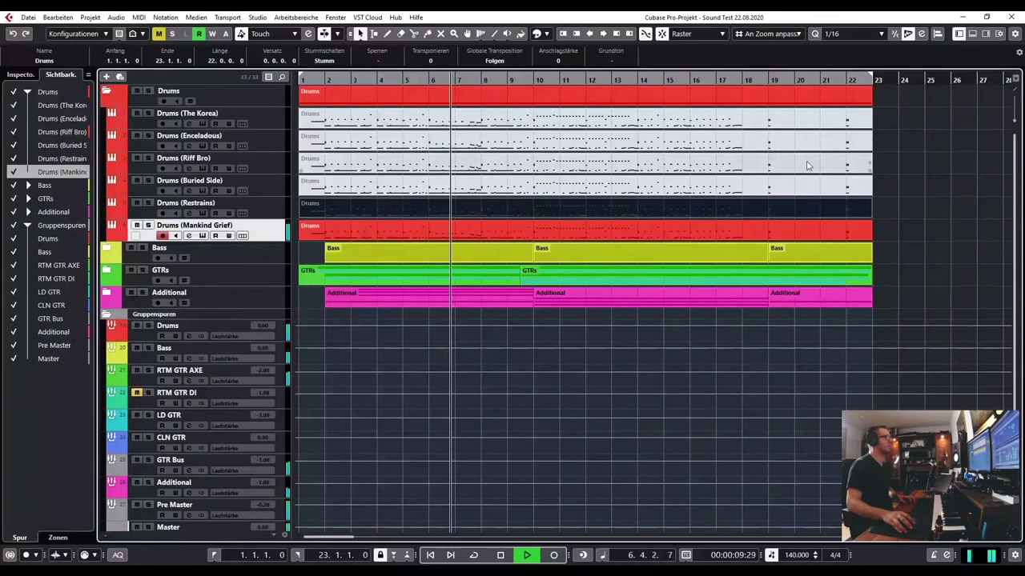
pyautogui.click(898, 166)
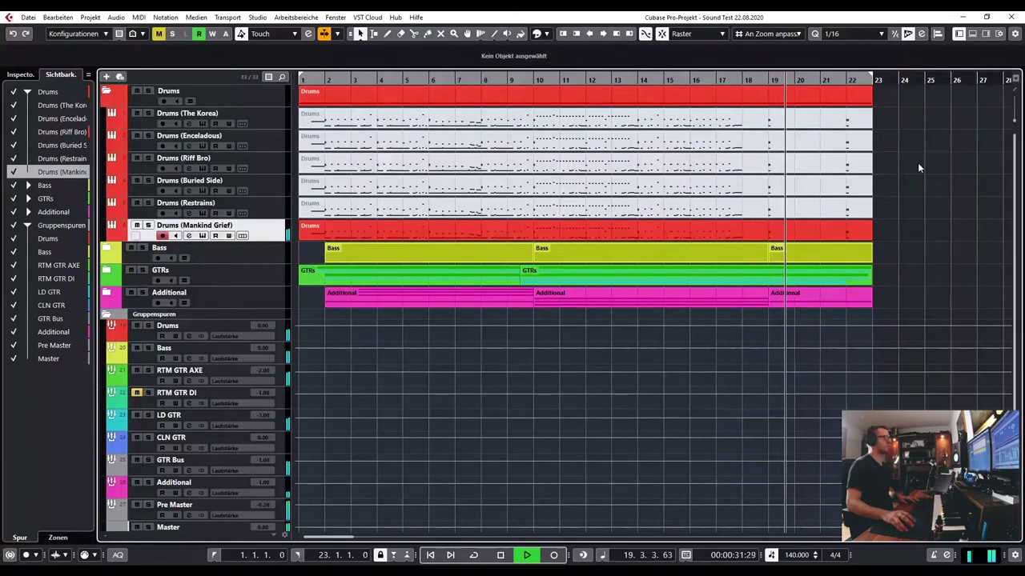
# Stop playback, solo the Drums (Mankind Grief) track and open its MIDI part in the Key Editor.
pyautogui.press('space')
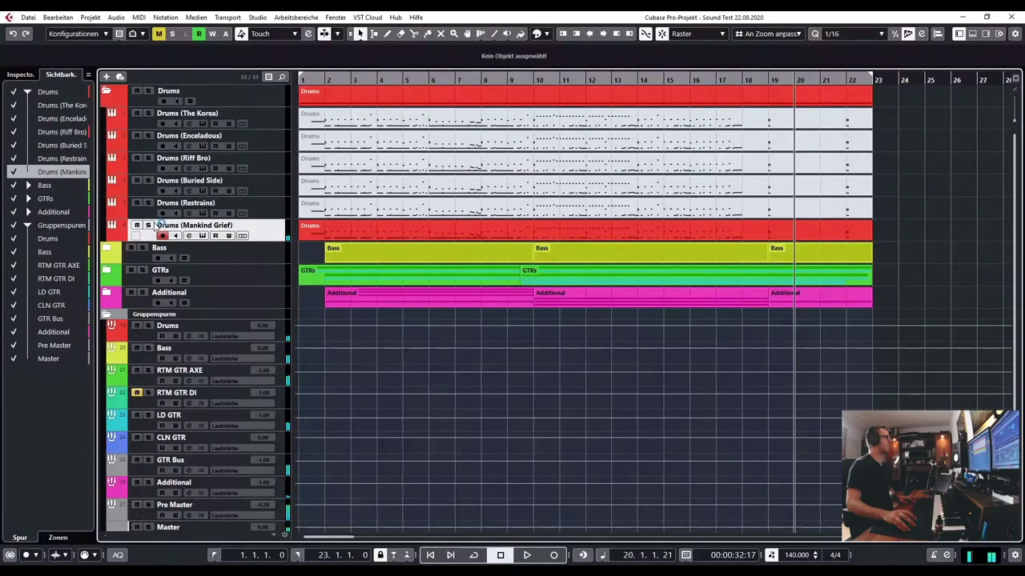
pyautogui.click(148, 225)
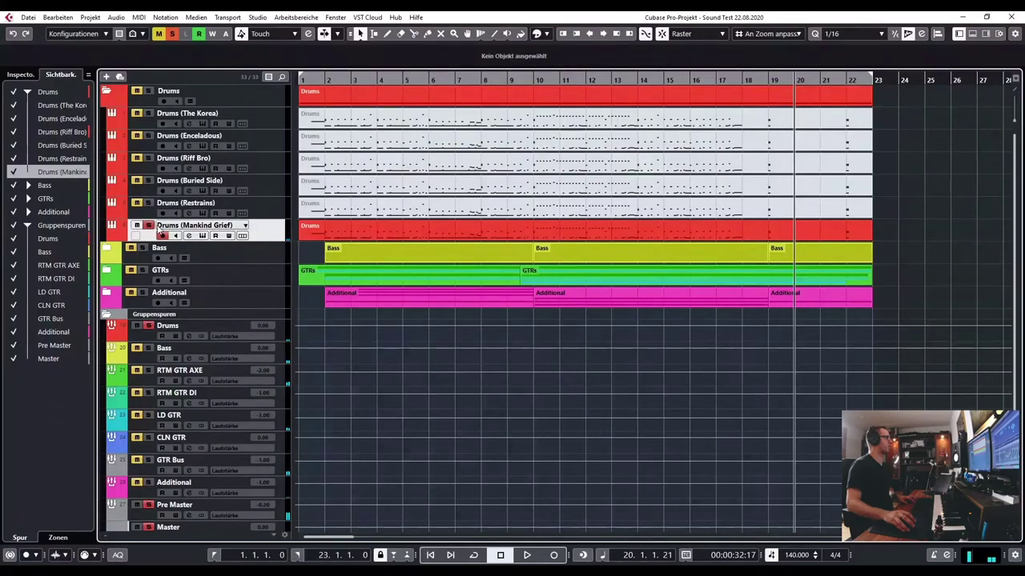
pyautogui.doubleClick(348, 231)
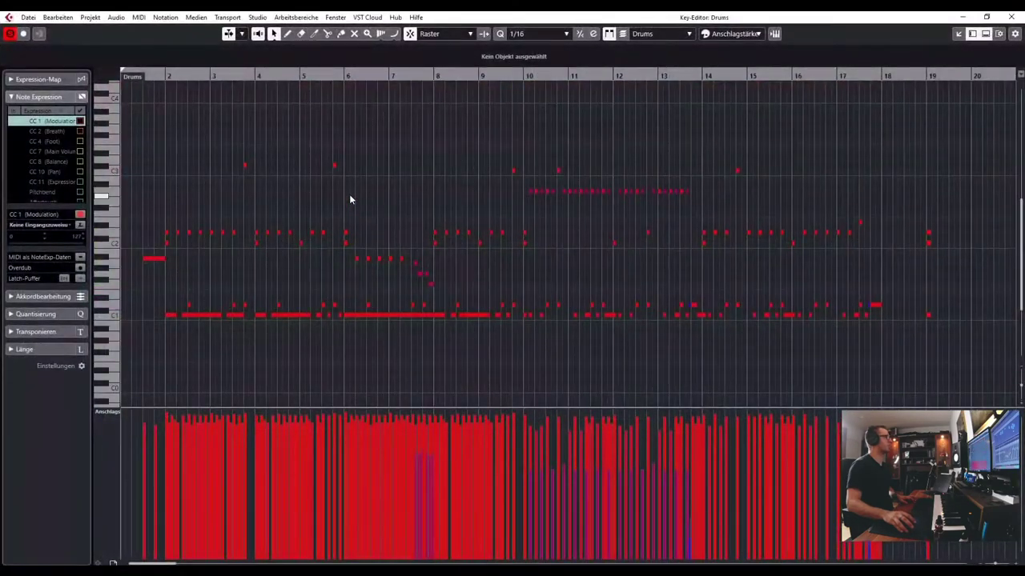
# Play the soloed Mankind Grief drum part through to about bar 18 while viewing its notes and velocities, and close the editor.
pyautogui.press('space')
pyautogui.press('h')
pyautogui.press('h')
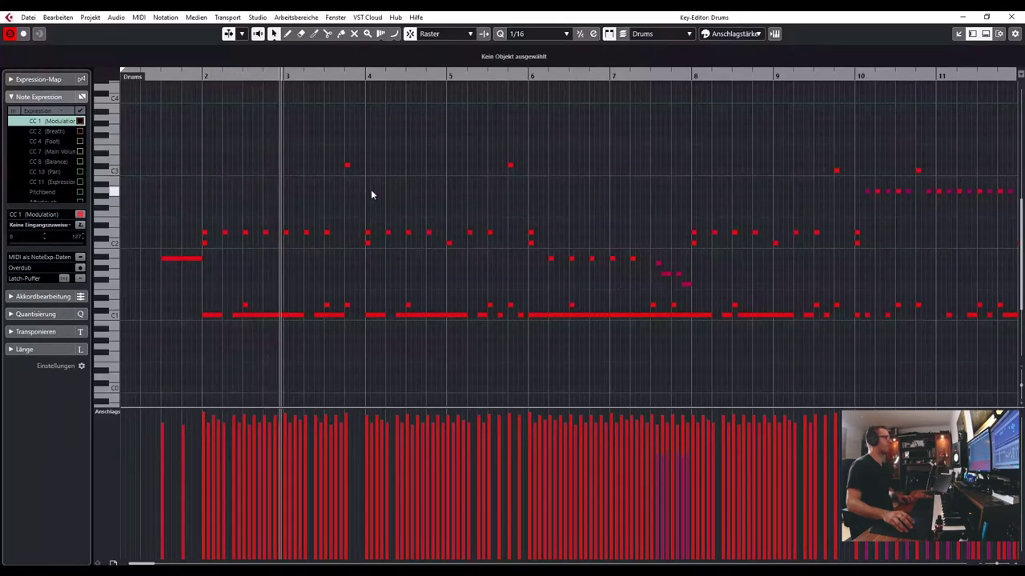
pyautogui.moveTo(372, 191); pyautogui.dragTo(336, 192)
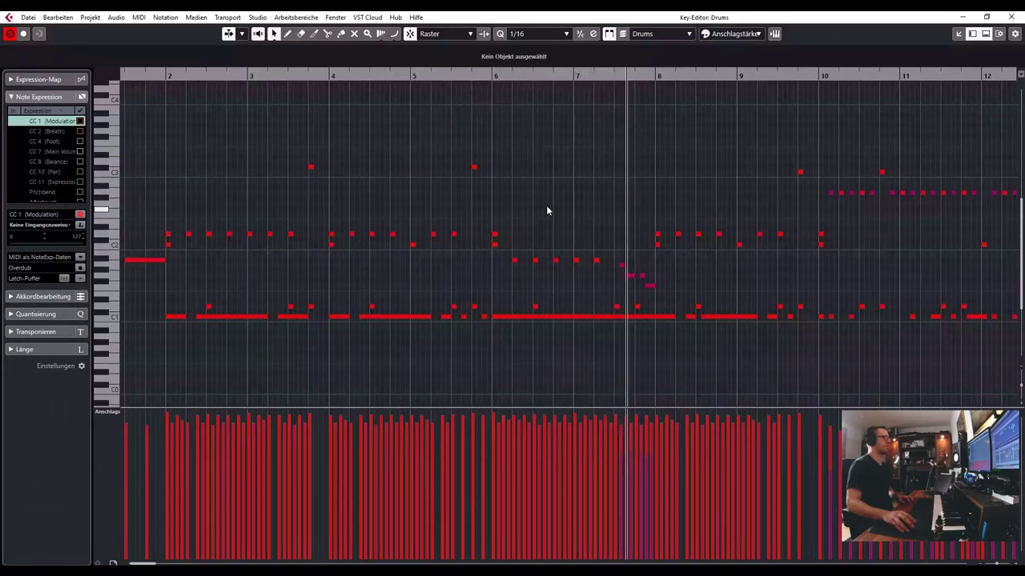
pyautogui.moveTo(663, 181); pyautogui.dragTo(385, 213)
pyautogui.moveTo(717, 168); pyautogui.dragTo(570, 145)
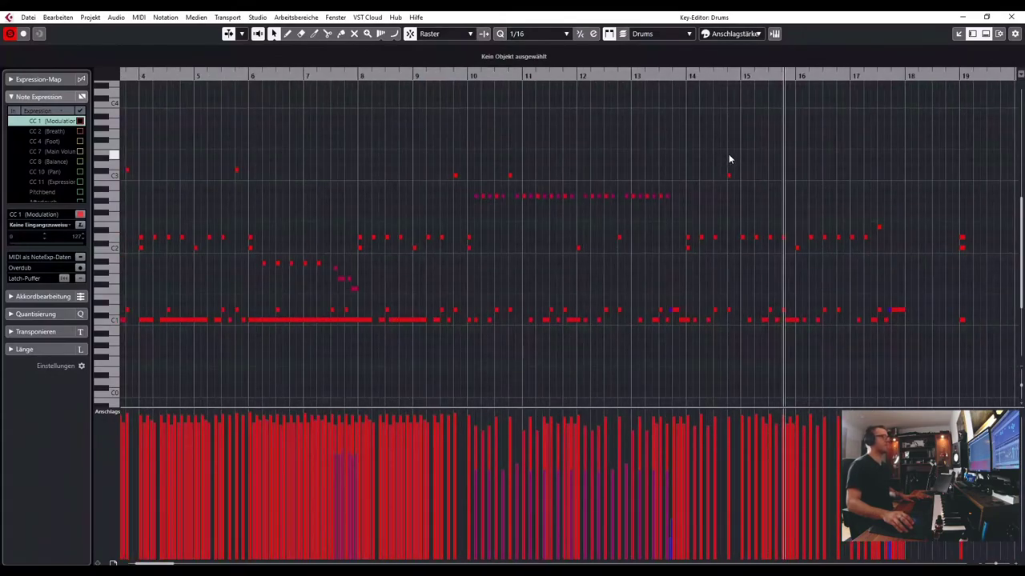
pyautogui.moveTo(787, 157); pyautogui.dragTo(693, 153)
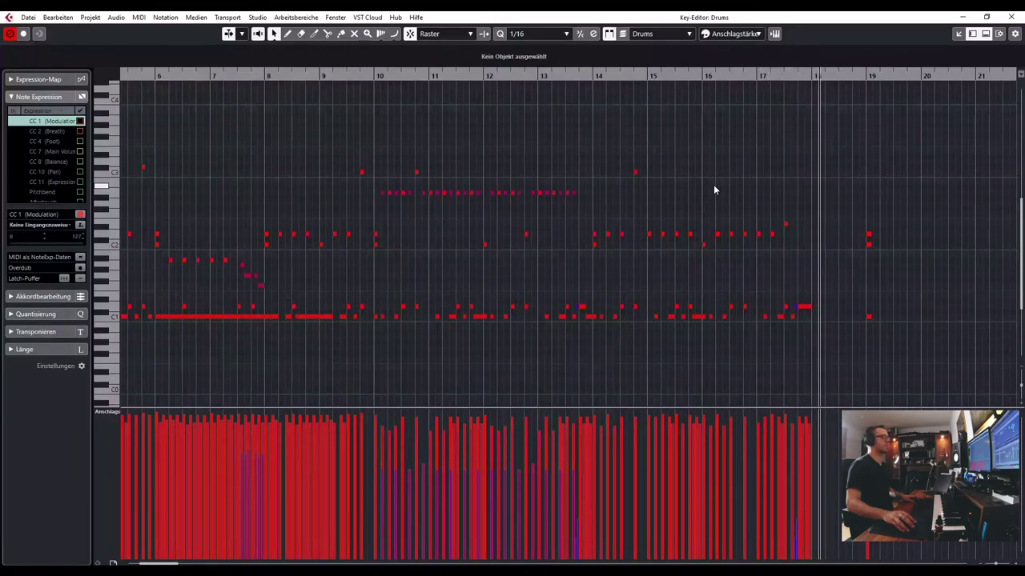
pyautogui.click(1011, 17)
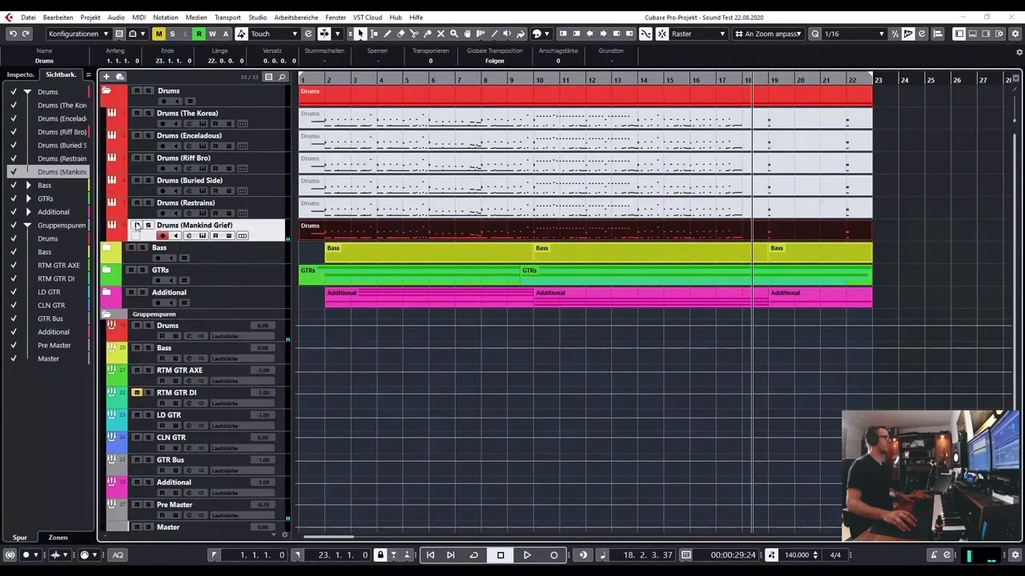
# Solo the Drums (Mankind Grief) track again and open its instrument, placing the window clear of the track list.
pyautogui.click(147, 225)
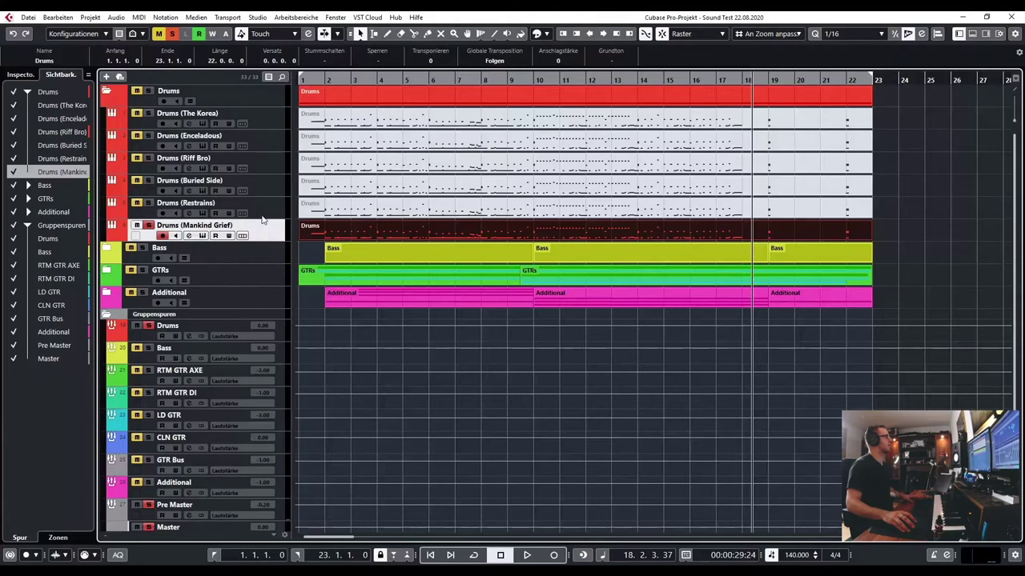
pyautogui.click(148, 225)
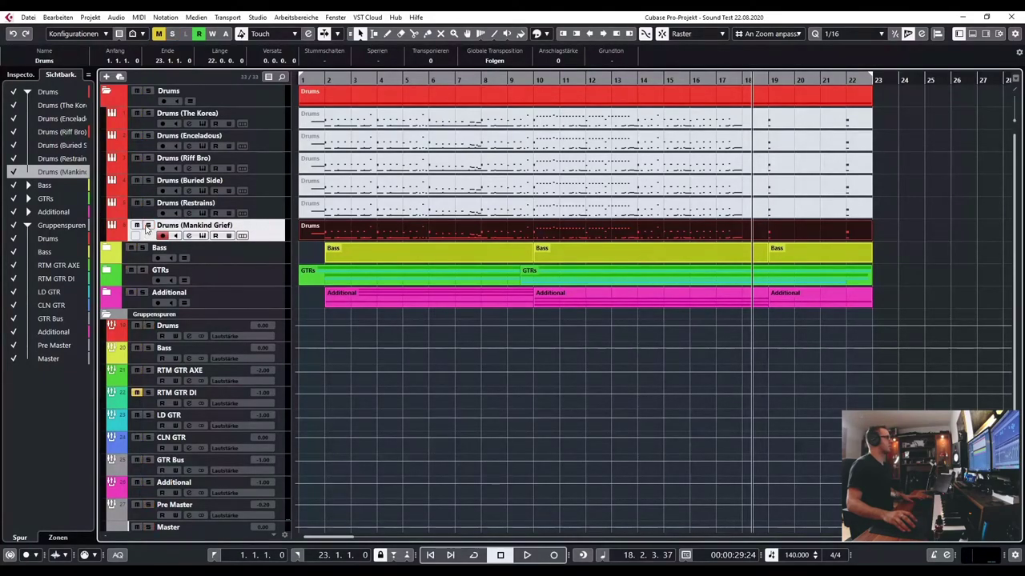
pyautogui.click(148, 225)
pyautogui.click(202, 236)
pyautogui.moveTo(354, 25); pyautogui.dragTo(574, 32)
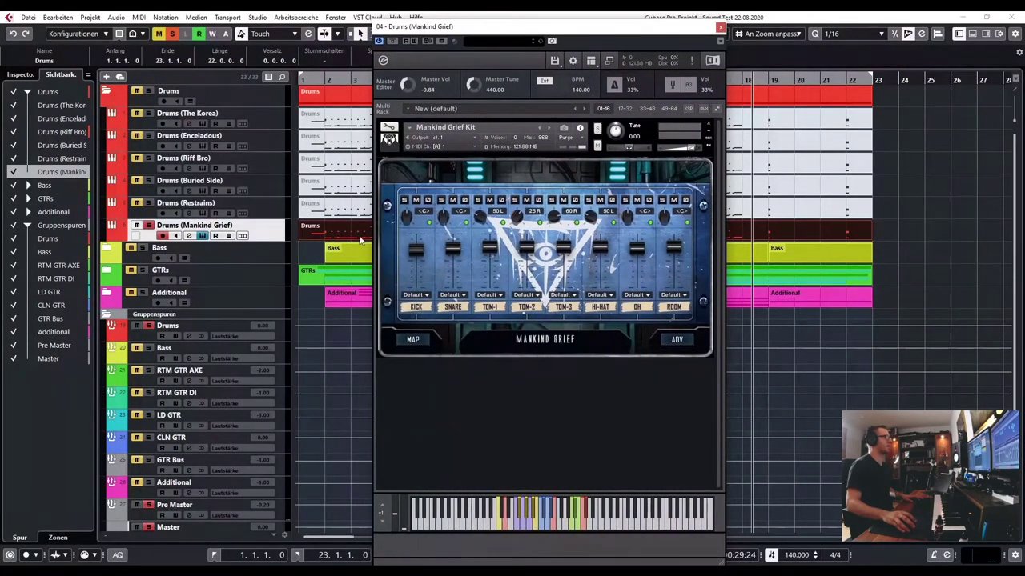
# Examine the note mapping and advanced settings of the Mankind Grief Kit, return to its mixer and close the instrument.
pyautogui.click(415, 346)
pyautogui.click(539, 299)
pyautogui.click(677, 339)
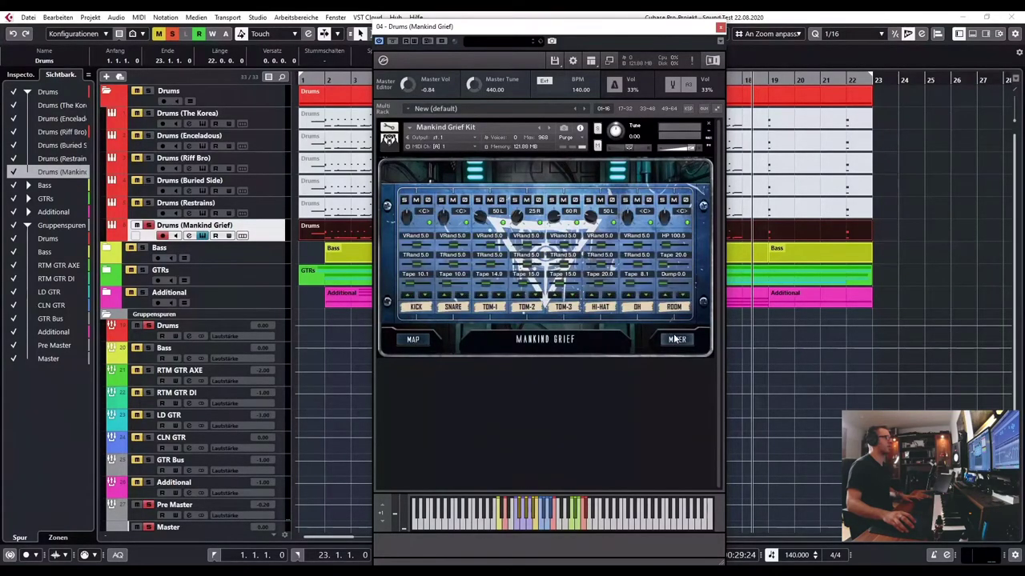
pyautogui.click(675, 339)
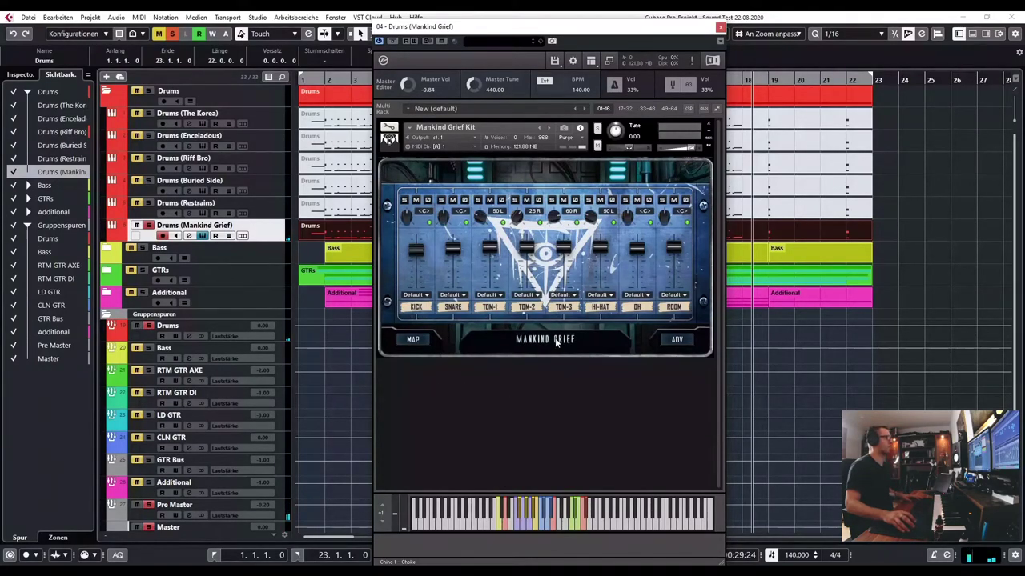
pyautogui.click(720, 27)
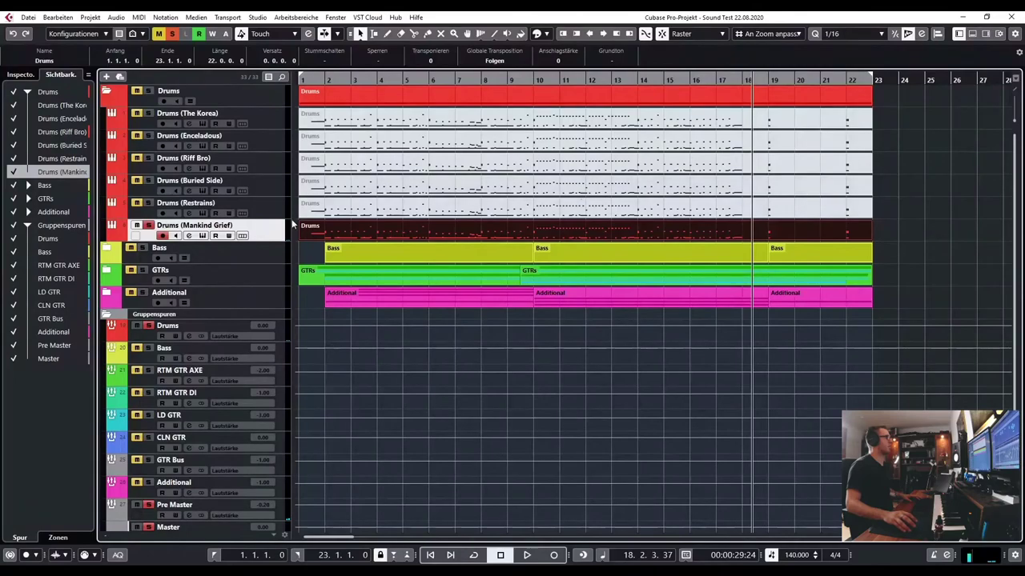
pyautogui.press('g')
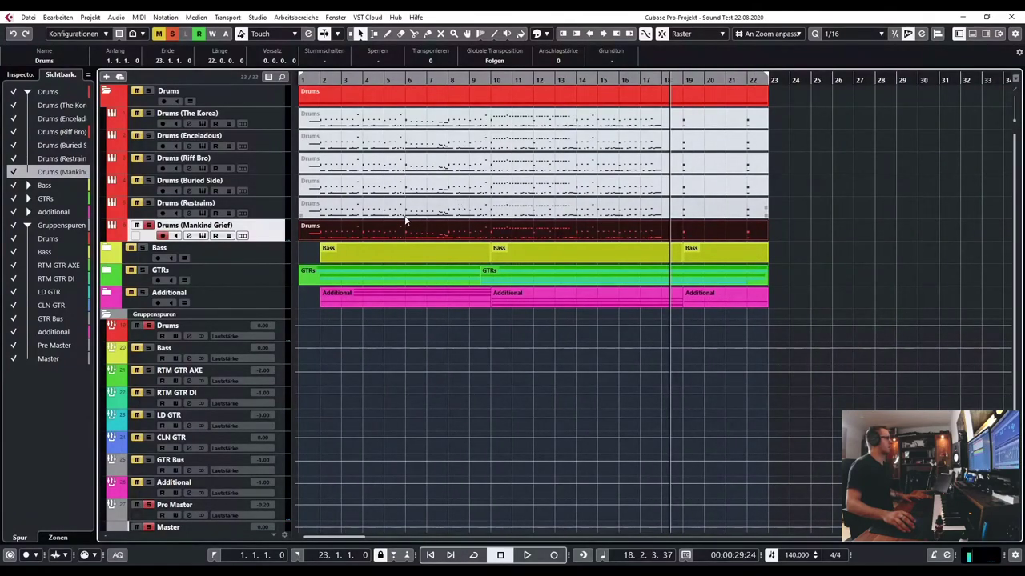